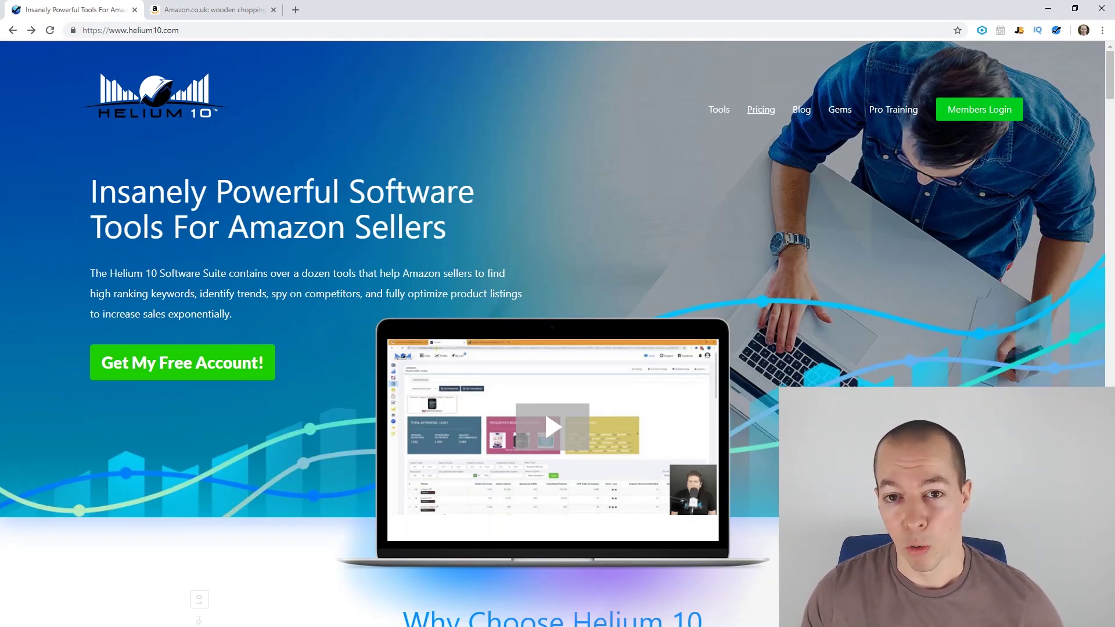
Switch to the Amazon.co.uk results tab for wooden chopping boards.
key(ctrl+Tab)
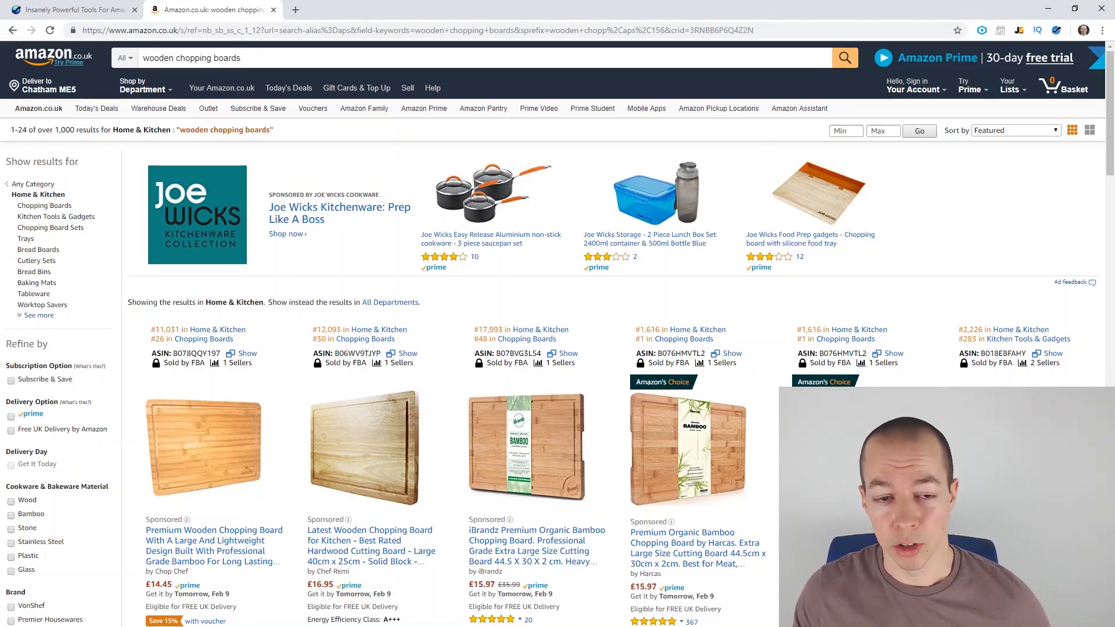
Run Xray product research on the wooden chopping boards results from the Helium 10 extension.
click(1057, 32)
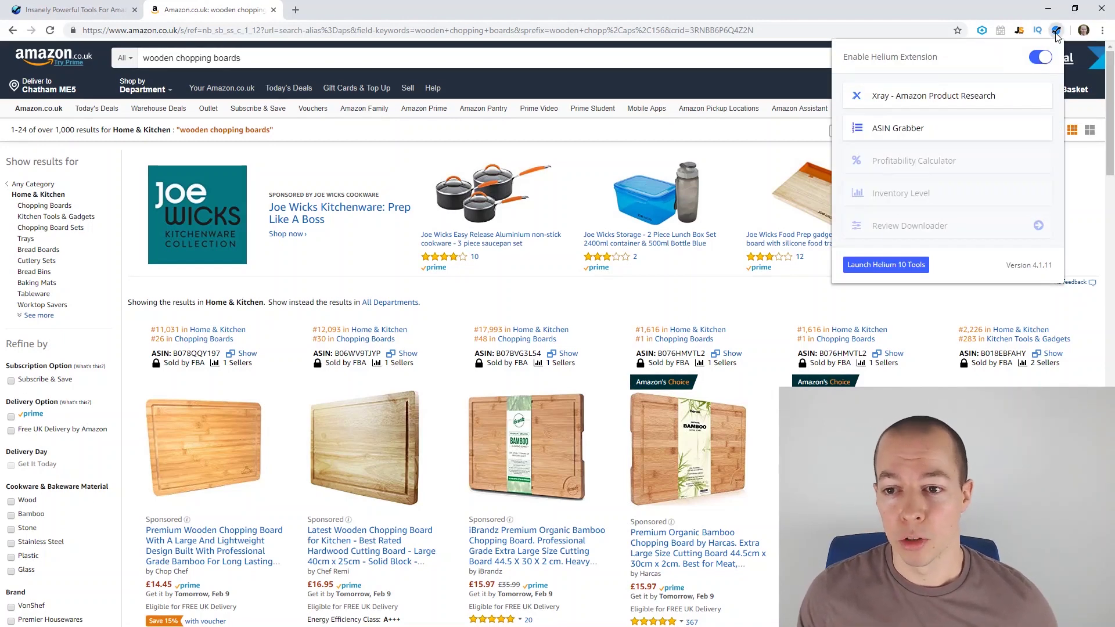
click(898, 98)
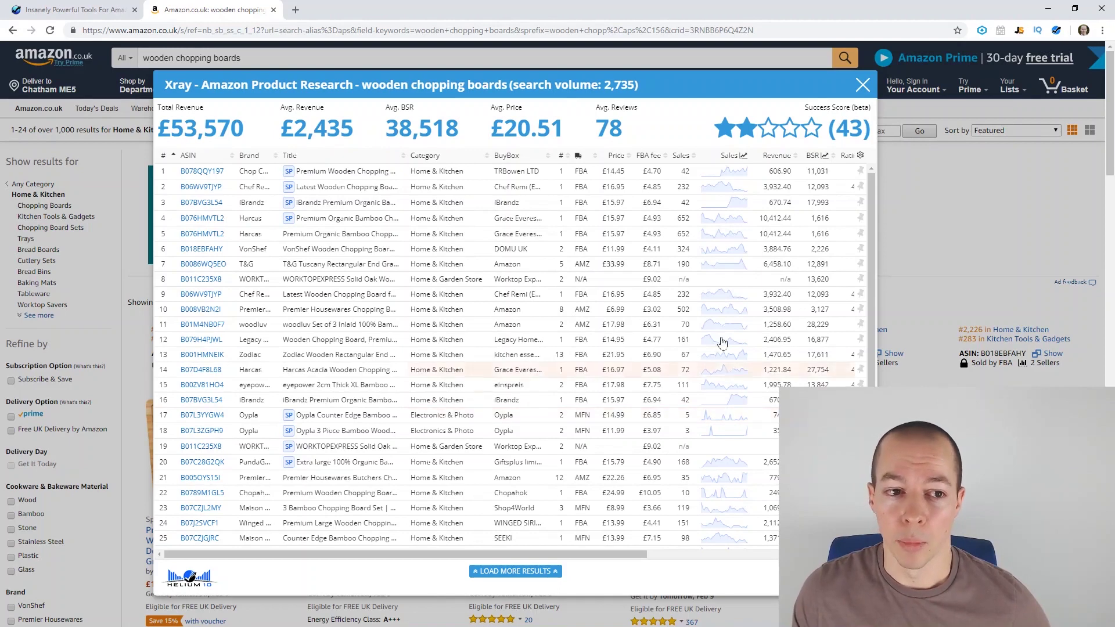
click(724, 393)
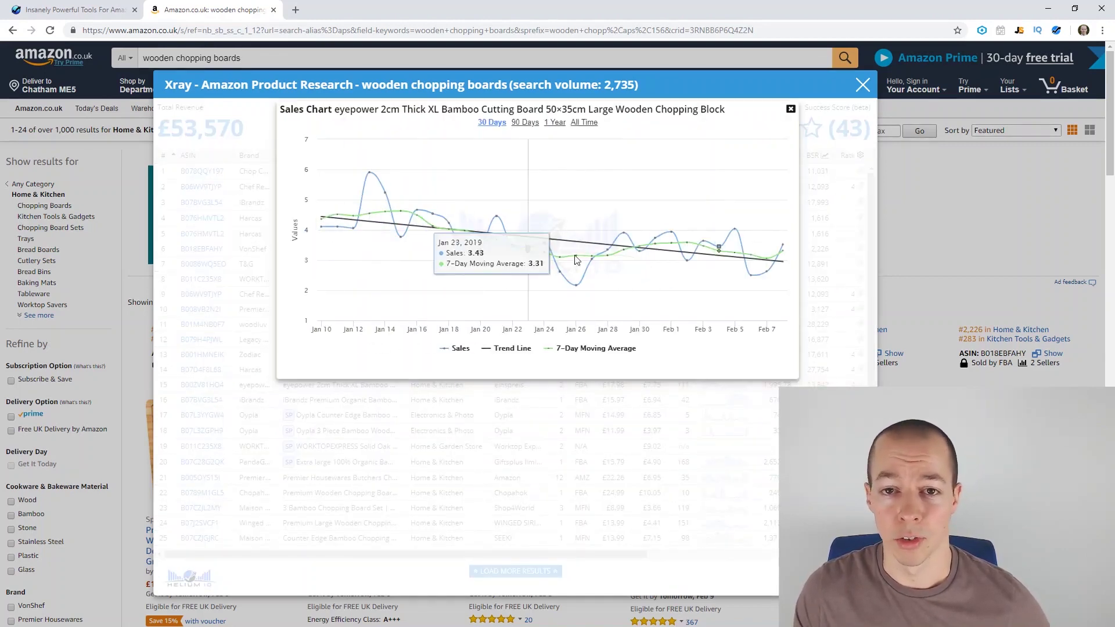
click(554, 123)
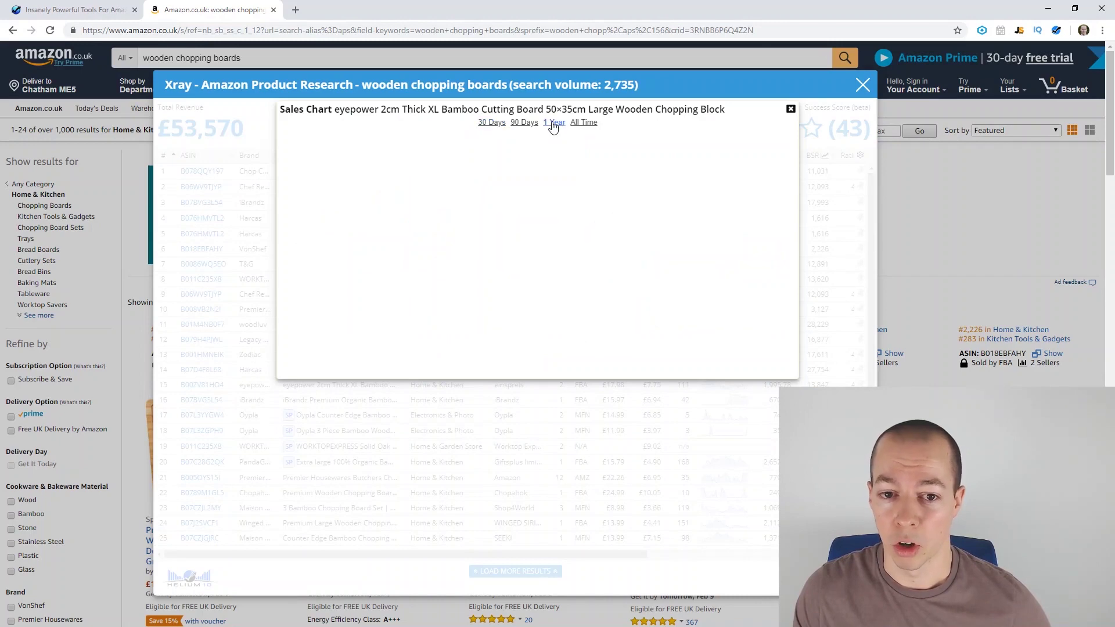
click(587, 123)
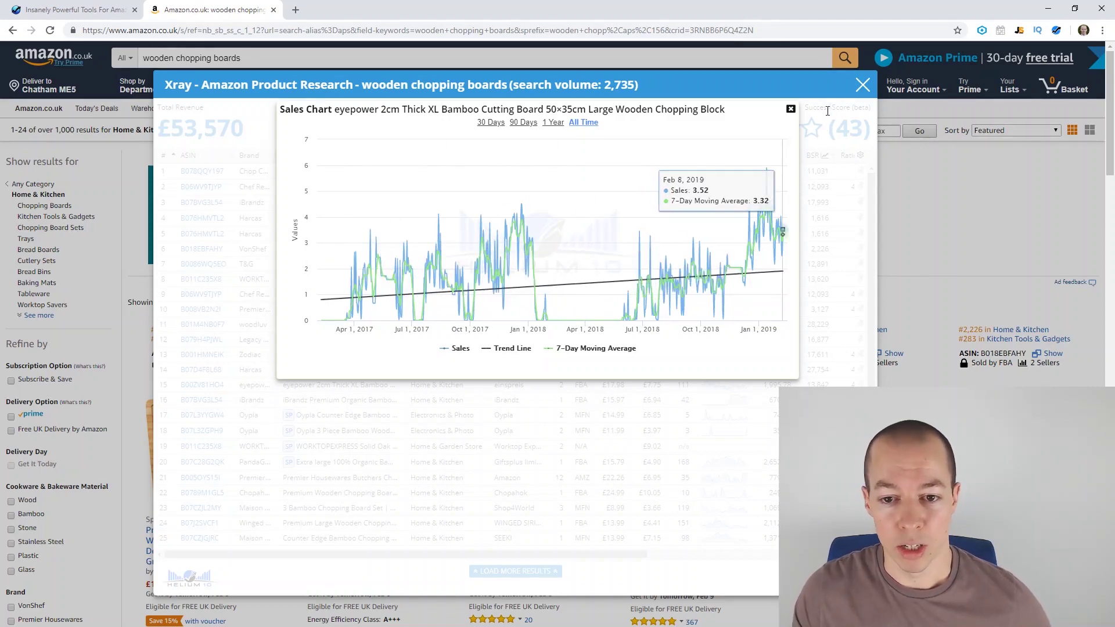
click(791, 110)
mouse_move(791, 115)
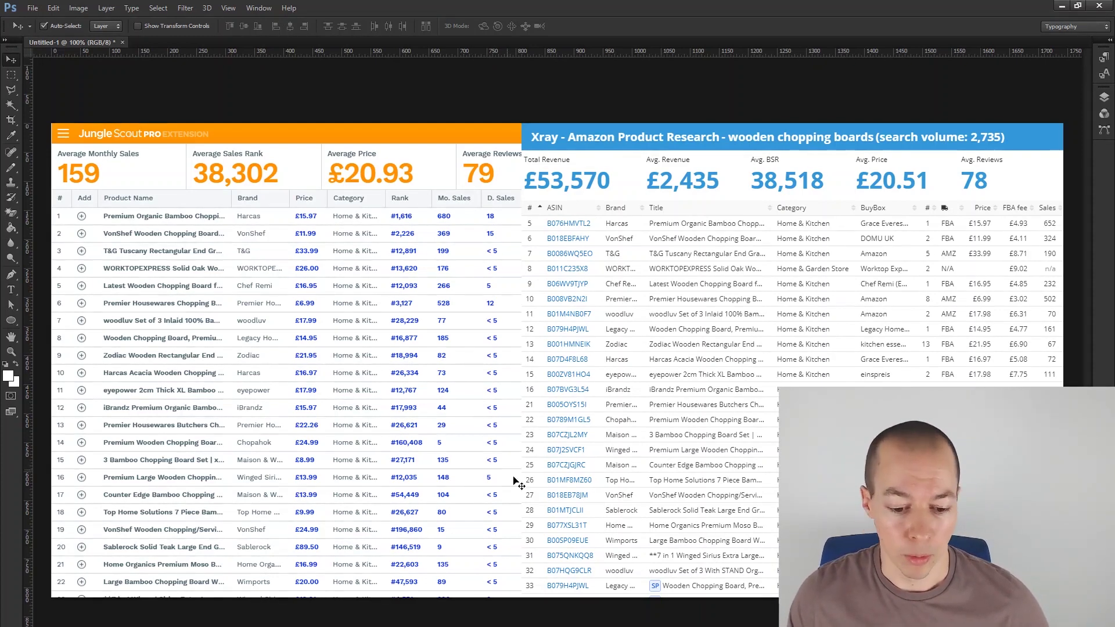
mouse_move(470, 625)
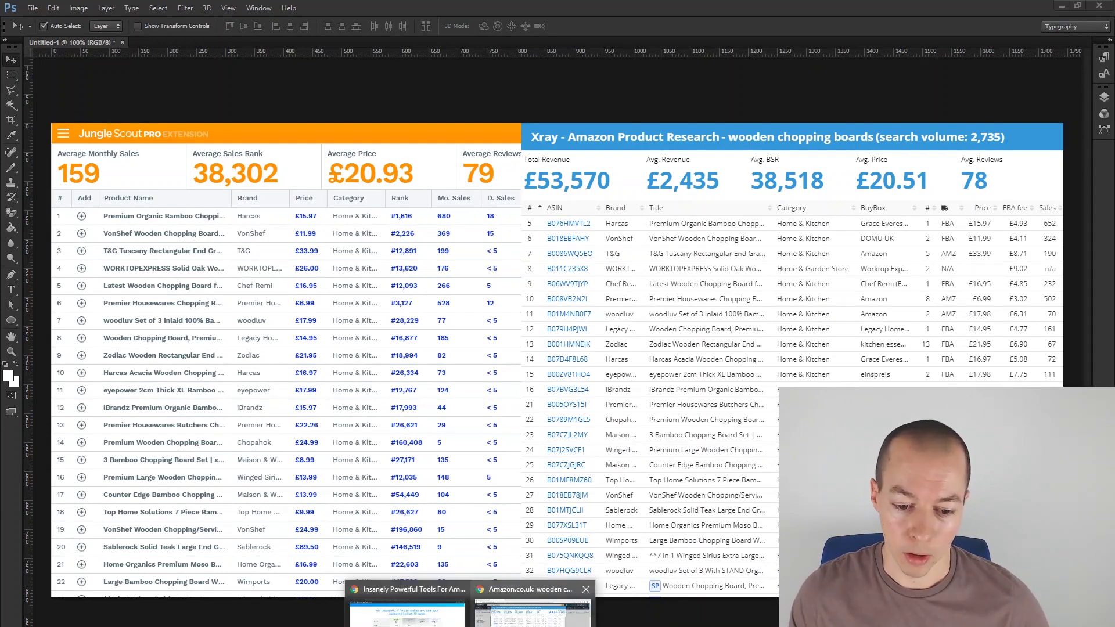
Go from the Amazon window to the Helium 10 members dashboard and launch Black Box.
click(521, 622)
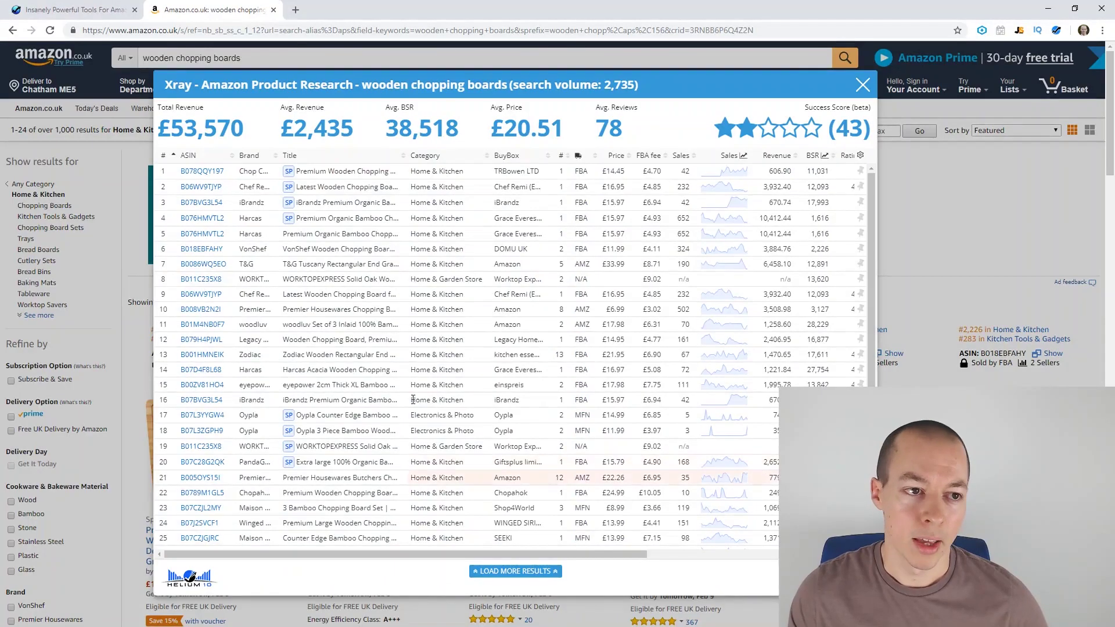
click(76, 10)
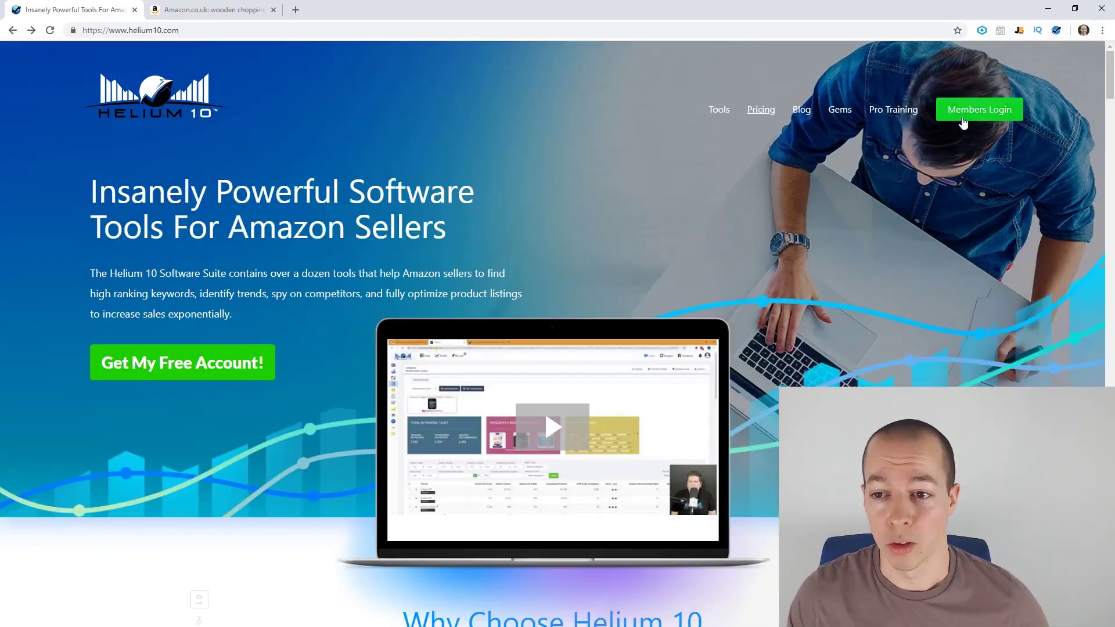
click(980, 109)
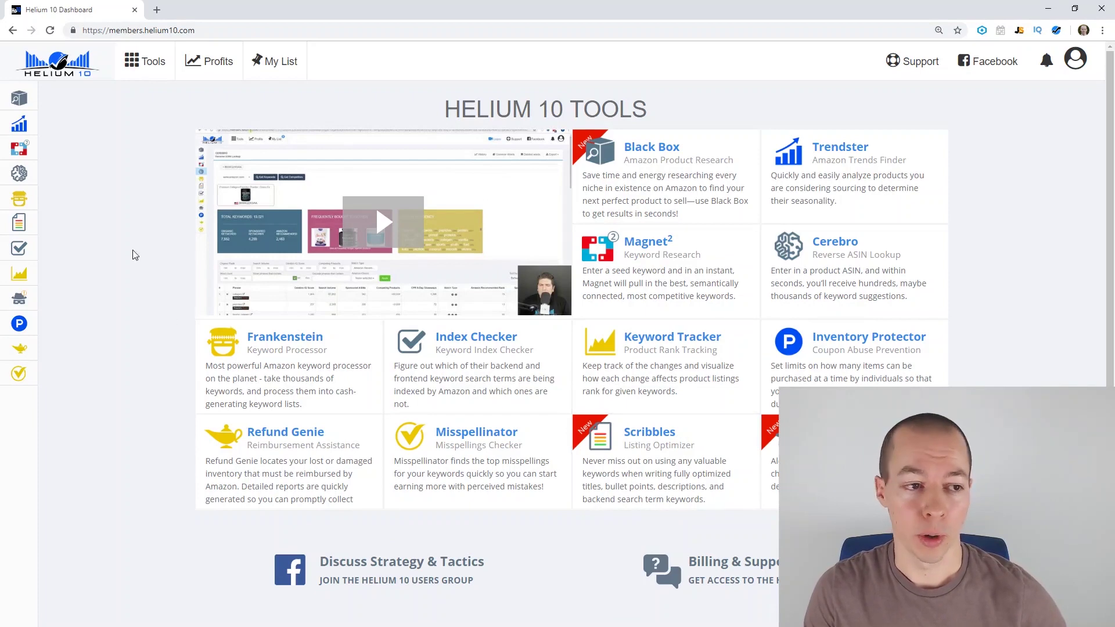
mouse_move(23, 99)
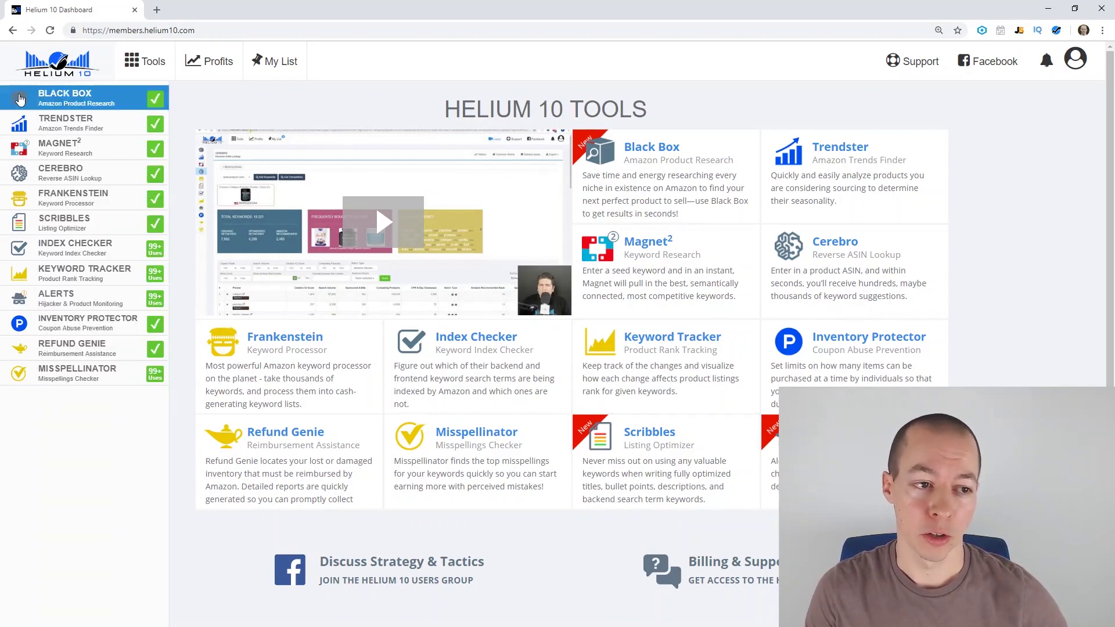
click(71, 96)
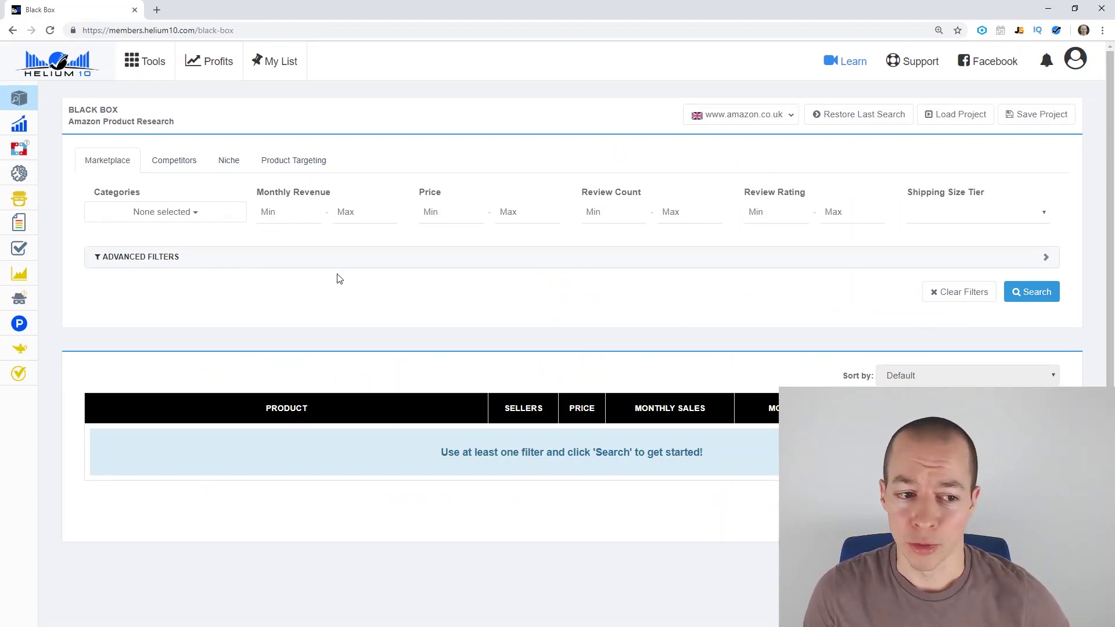
Filter Black Box to Garden & Outdoors, price 20–30, and a minimum of 100 reviews.
click(198, 216)
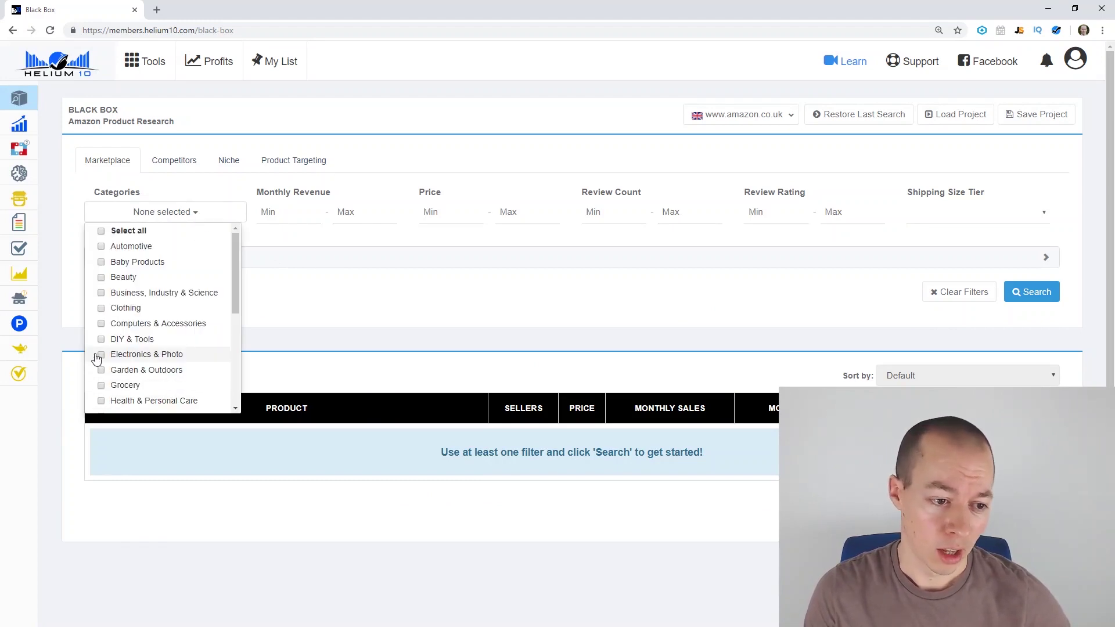
click(105, 372)
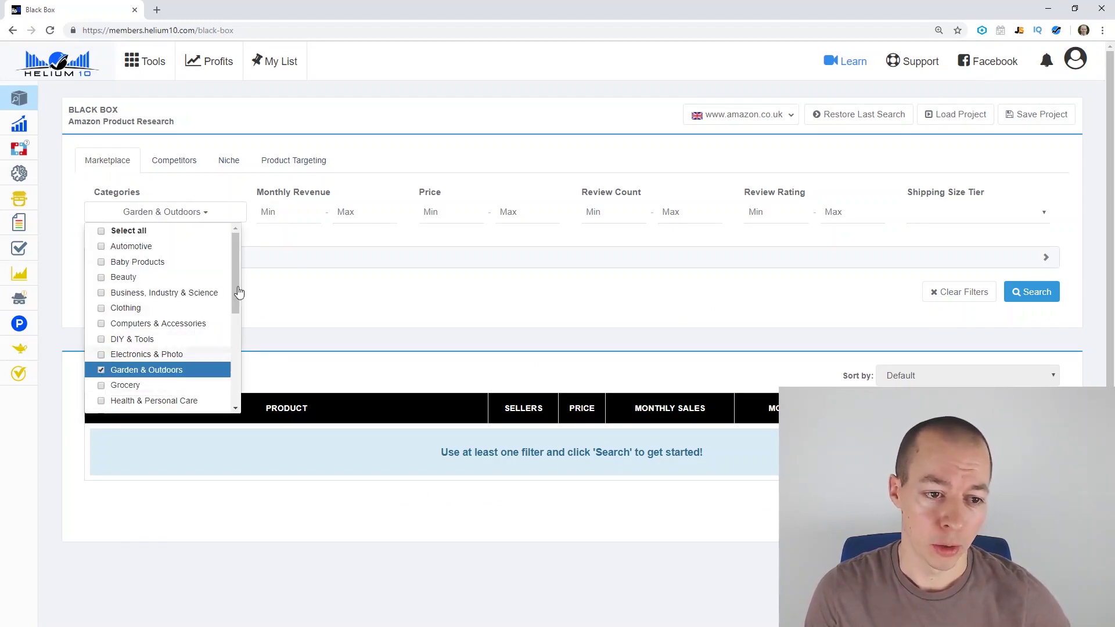
click(283, 212)
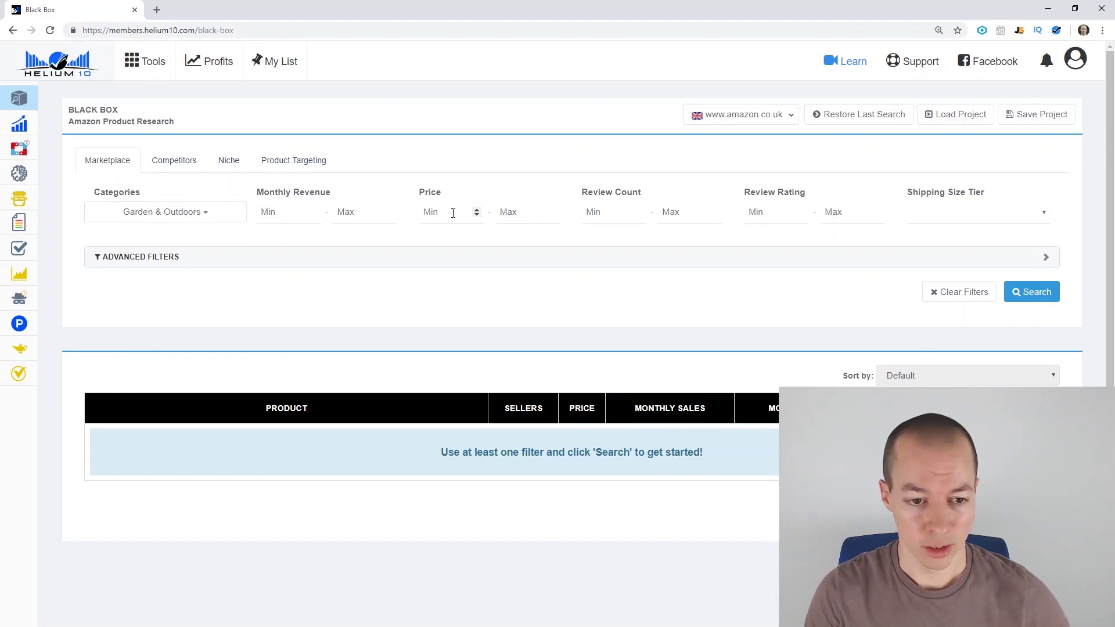
click(453, 214)
text(20)
click(508, 211)
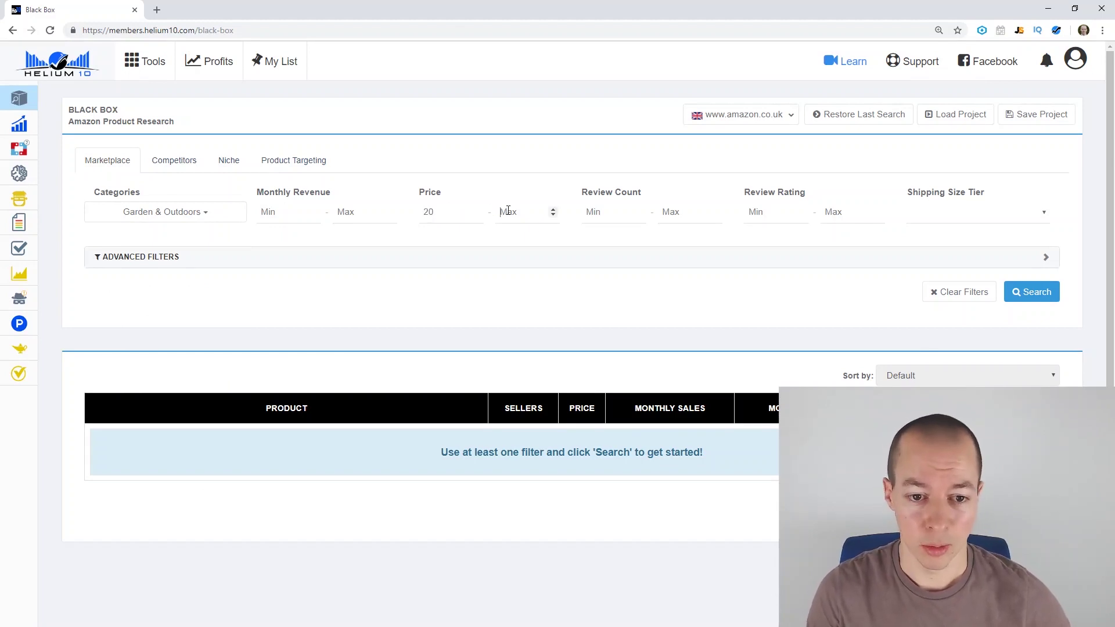
text(30)
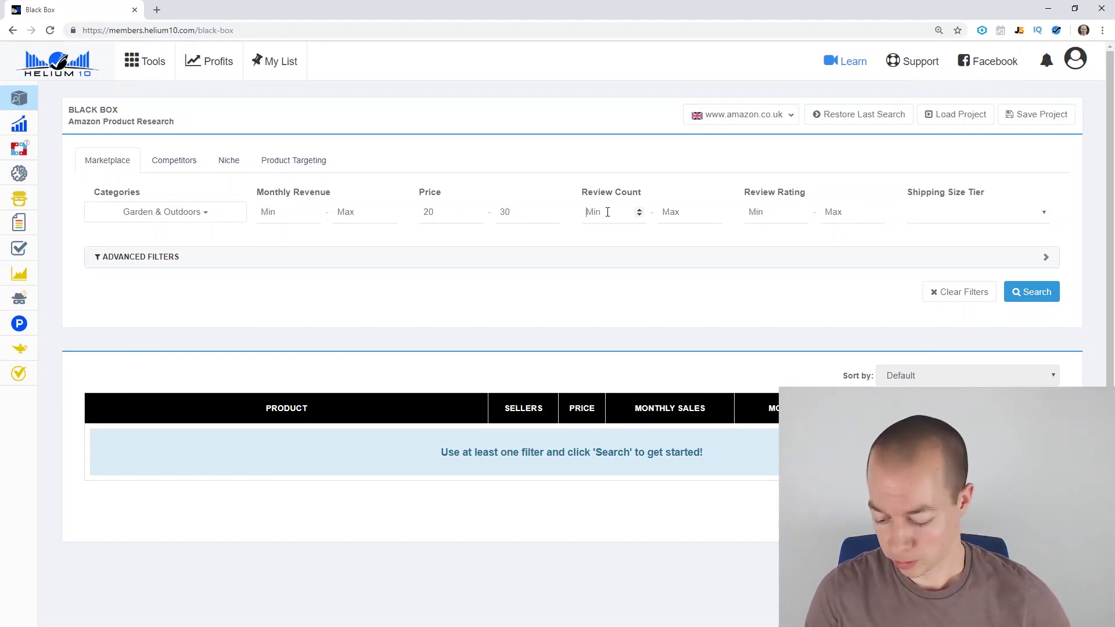
text(100)
Cap the review count at 200 and set the advanced Weight max to 1.5 lb.
click(667, 211)
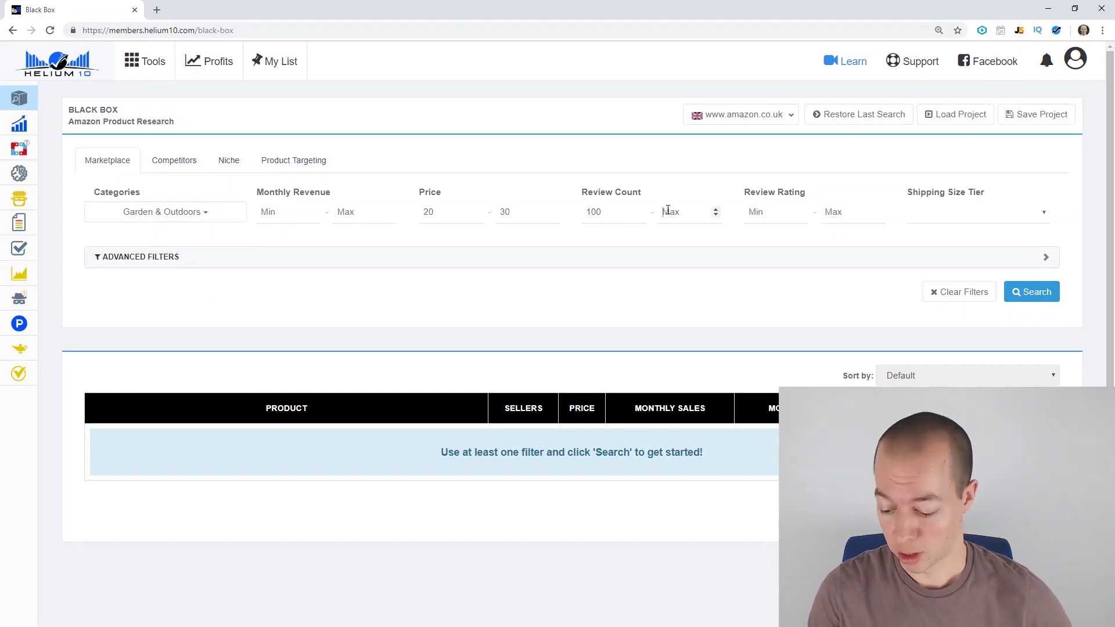
text(200)
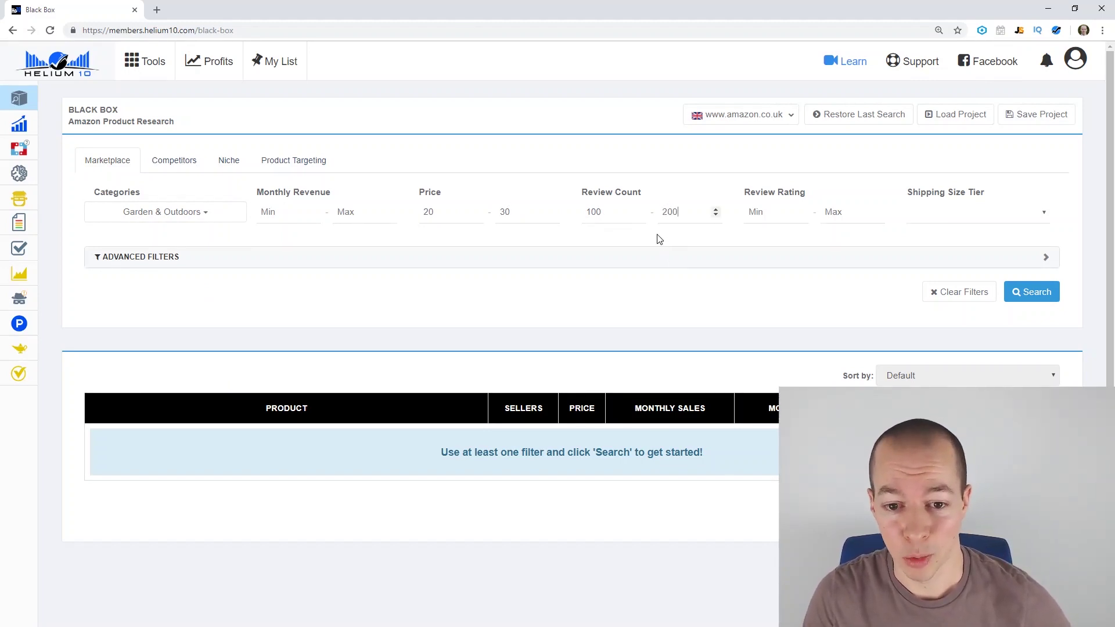
click(659, 238)
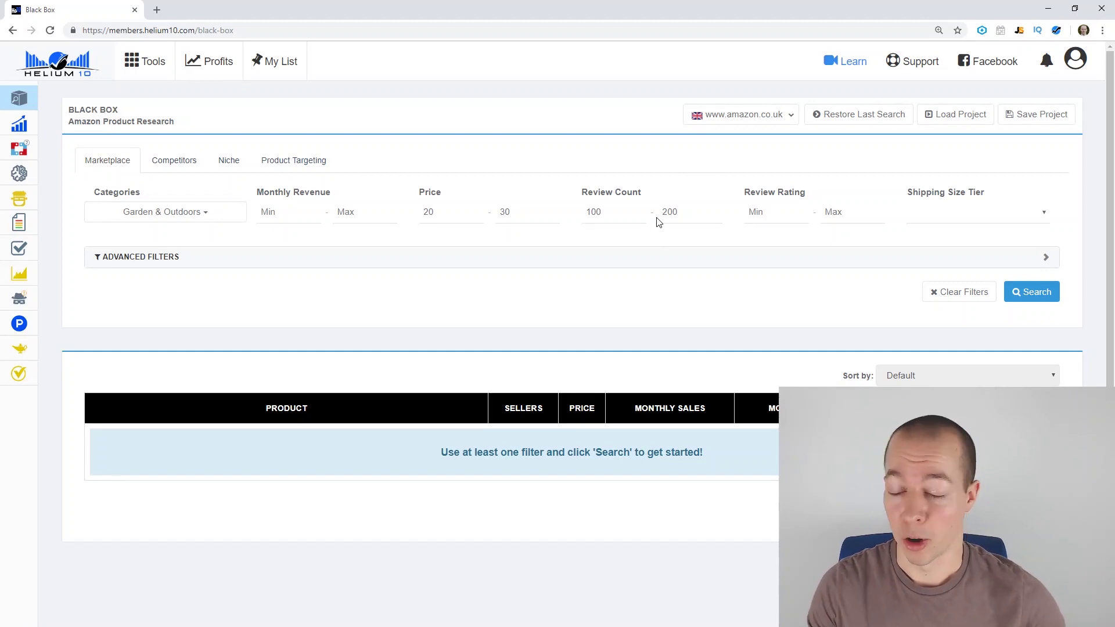
click(1050, 263)
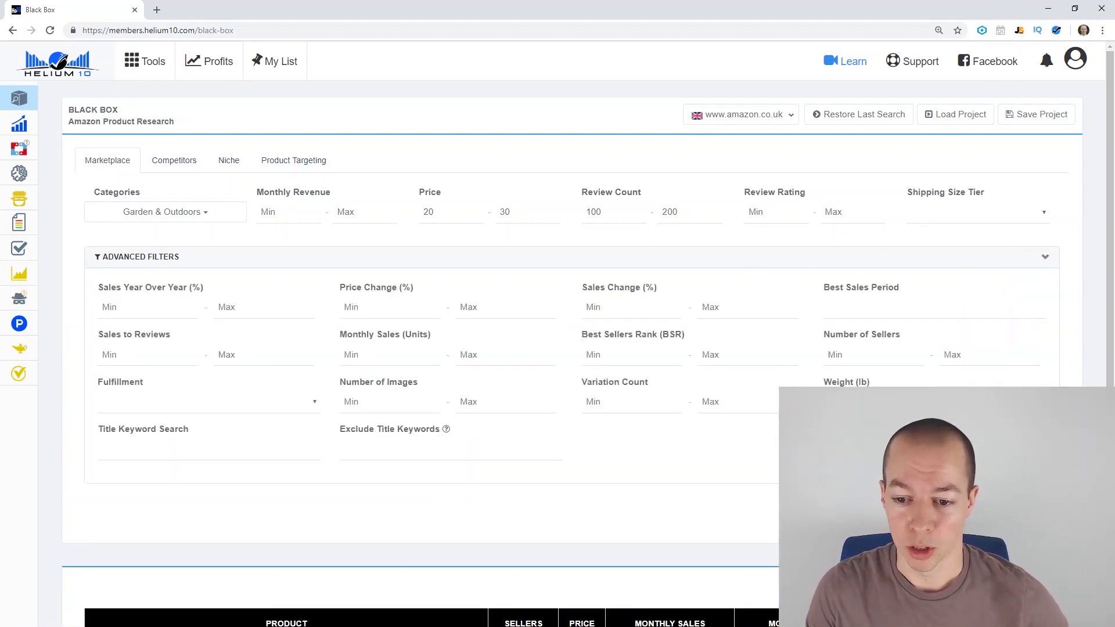
scroll(840, 268, down, 2)
click(970, 279)
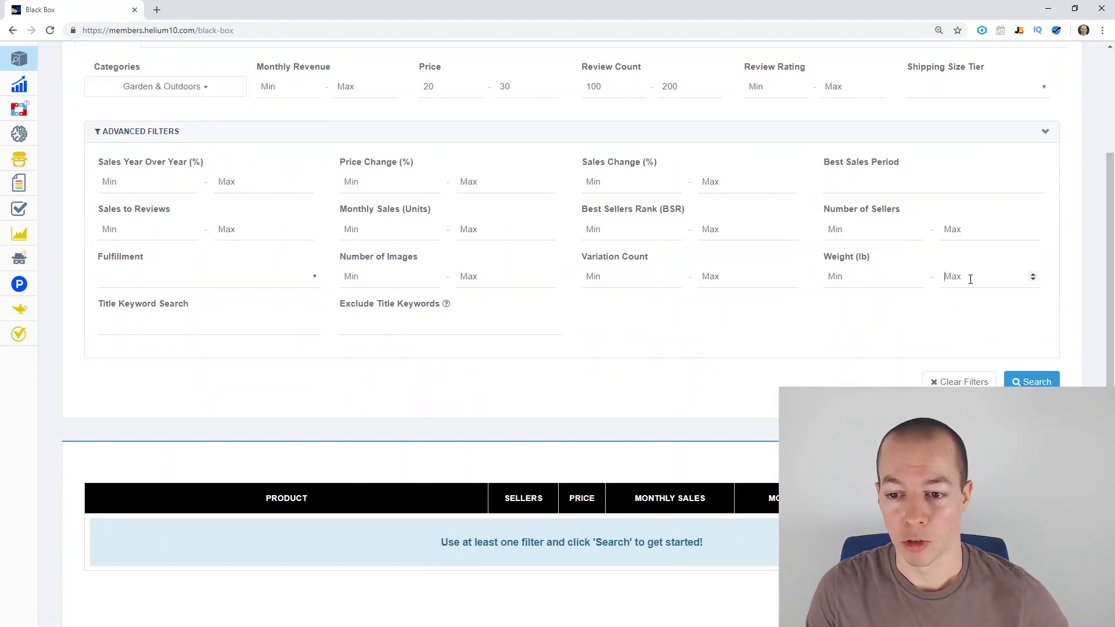
text(1.5)
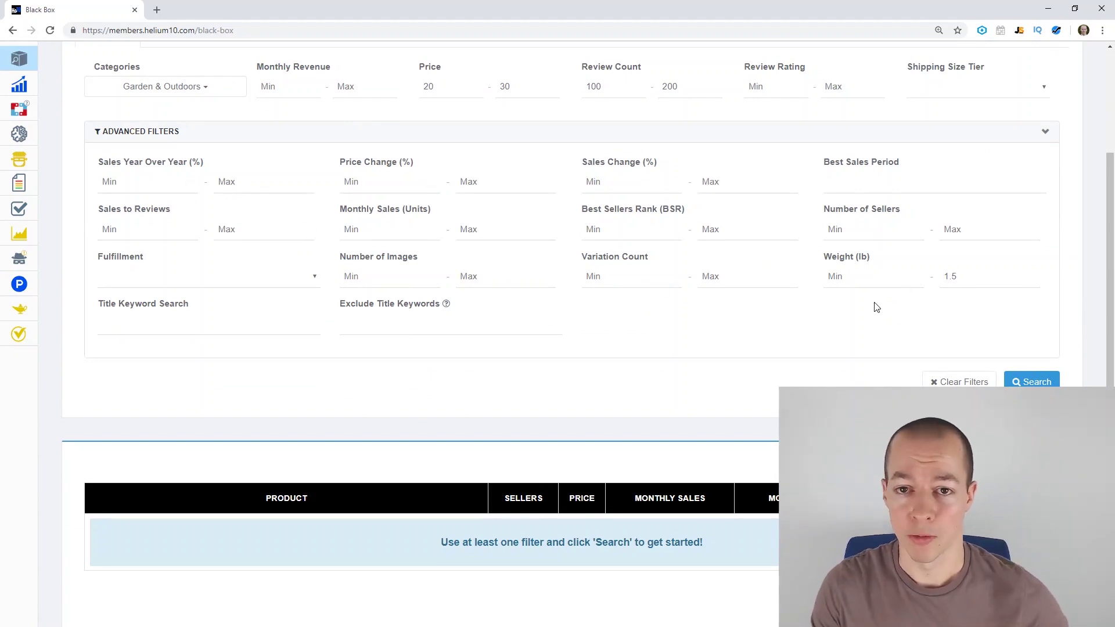
Run the Black Box search and scroll through the 200+ Garden & Outdoors results.
click(1037, 382)
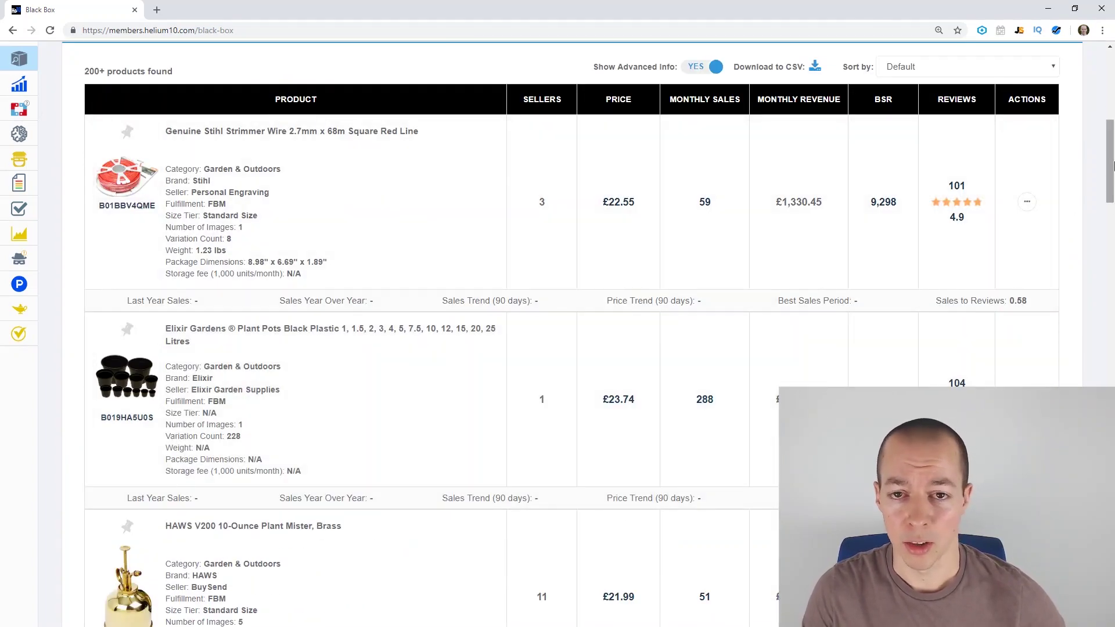
drag(1114, 167, 1109, 117)
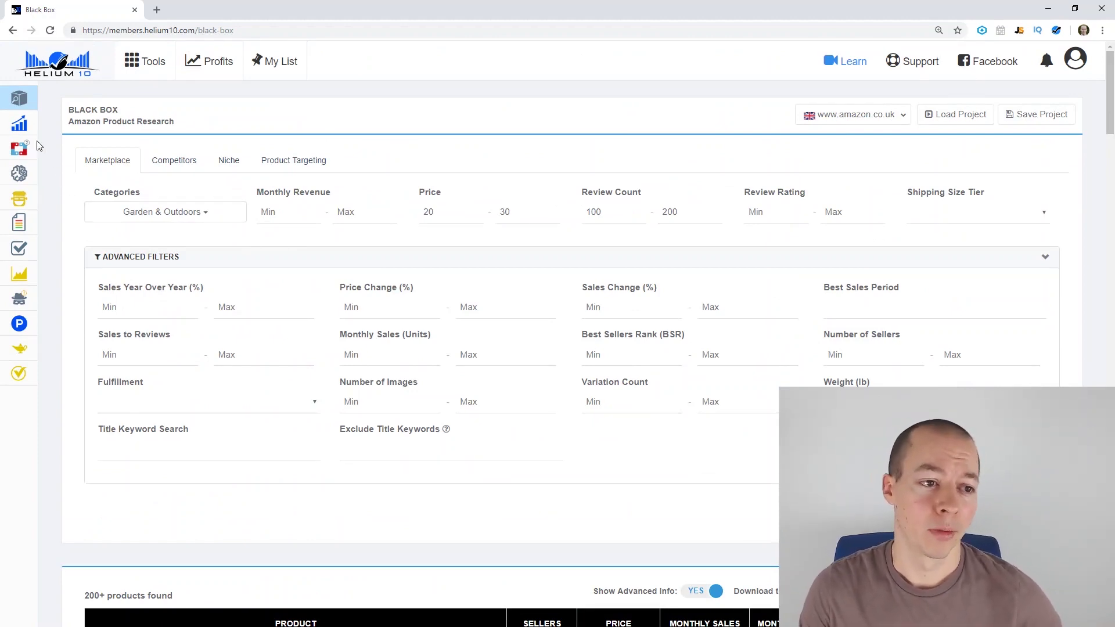
mouse_move(36, 147)
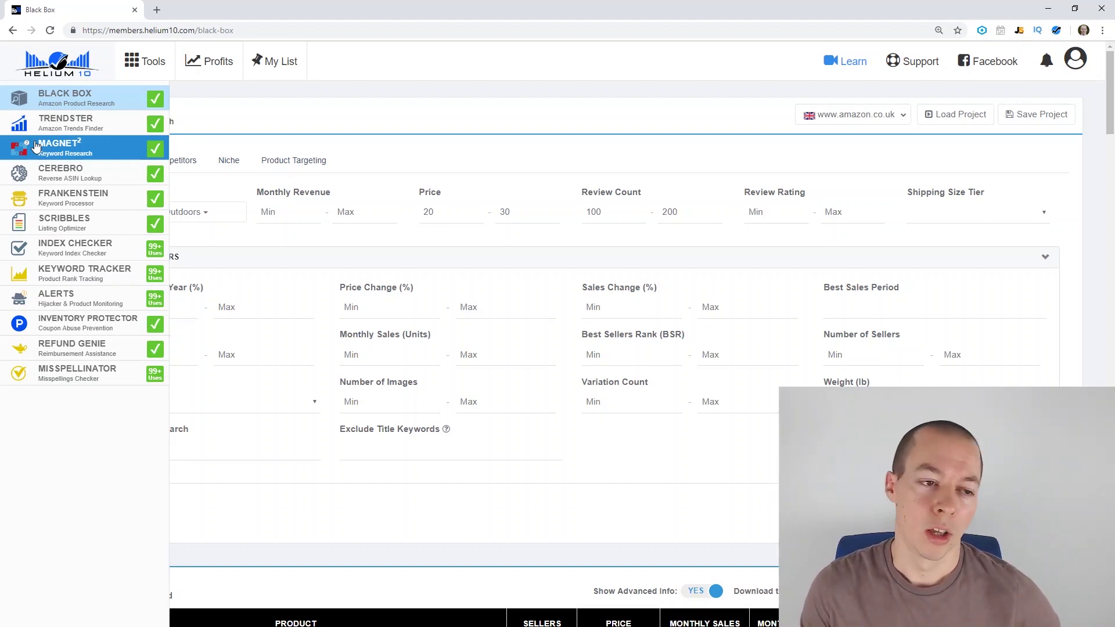
click(94, 153)
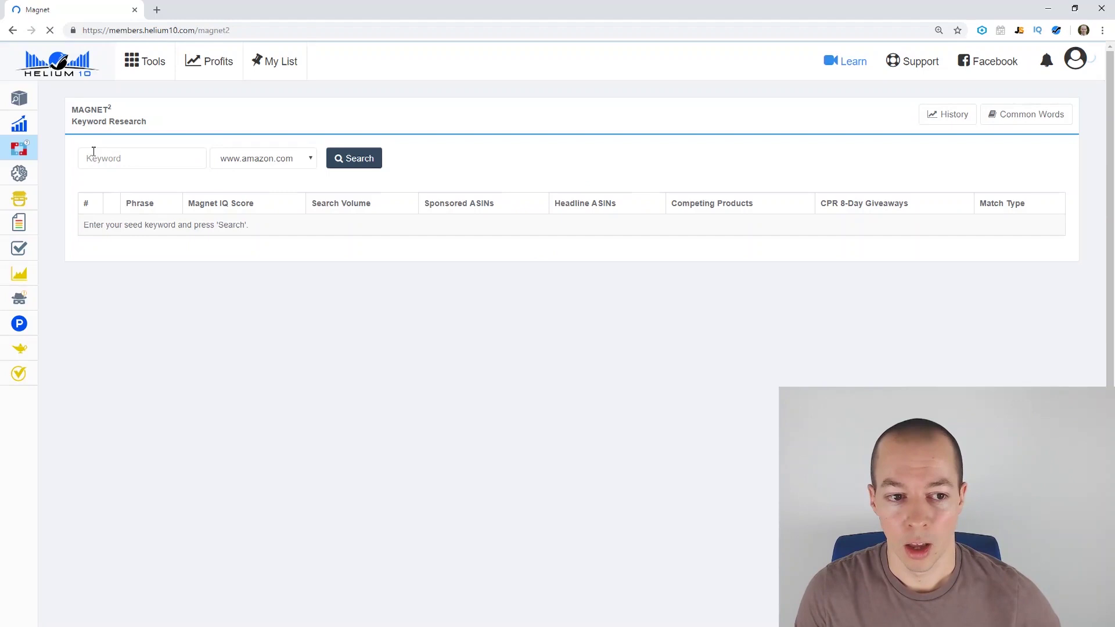
click(303, 159)
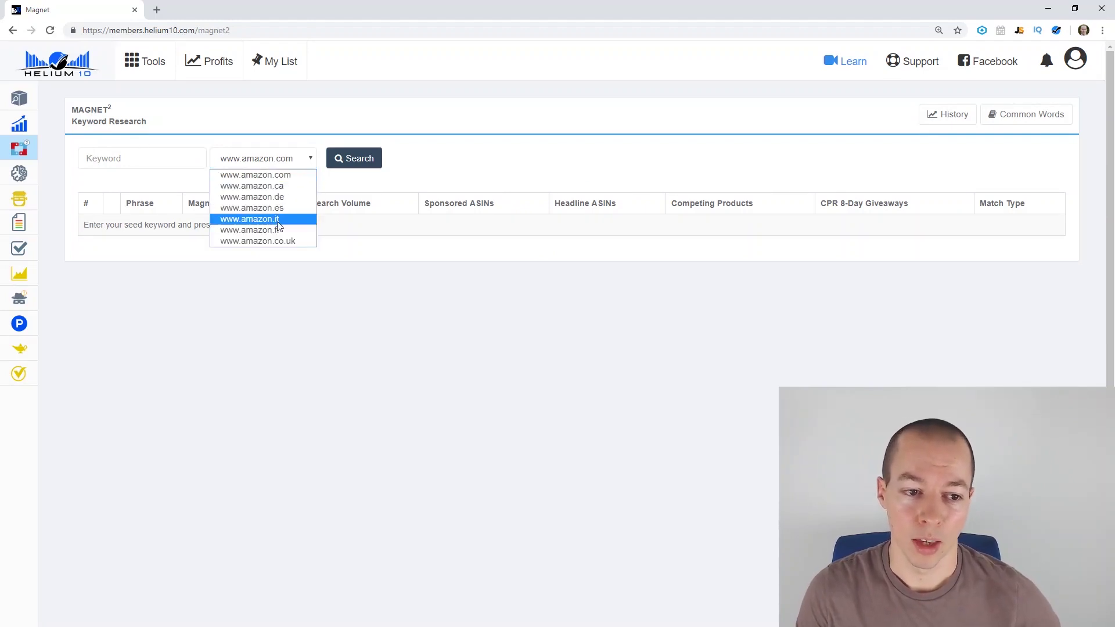
click(266, 241)
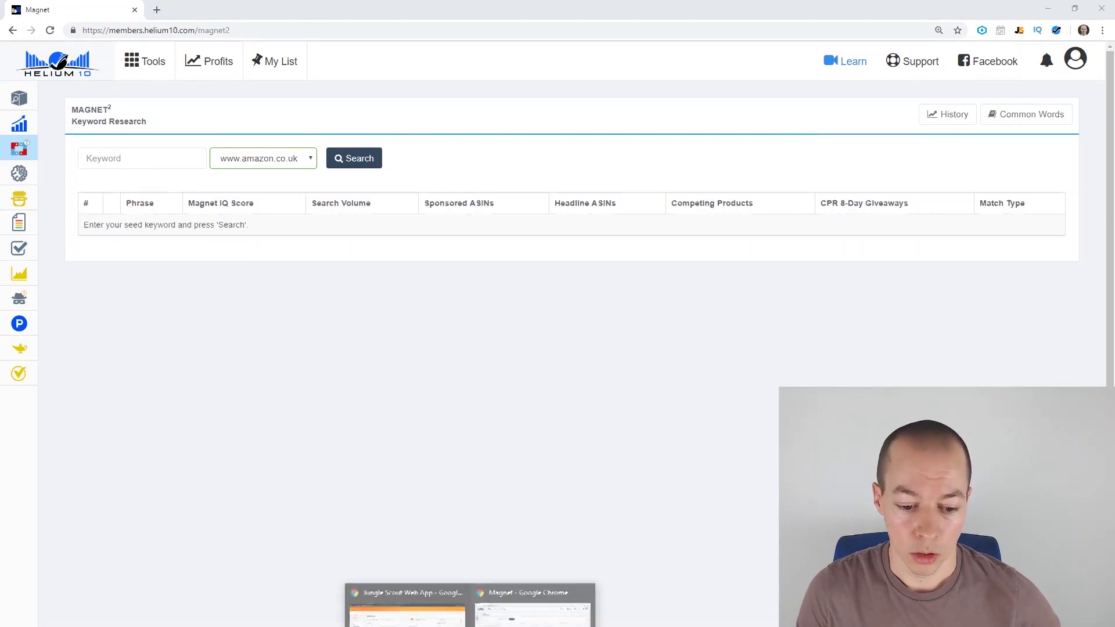
Look at the Jungle Scout window, then return to the Helium 10 Magnet window.
click(411, 610)
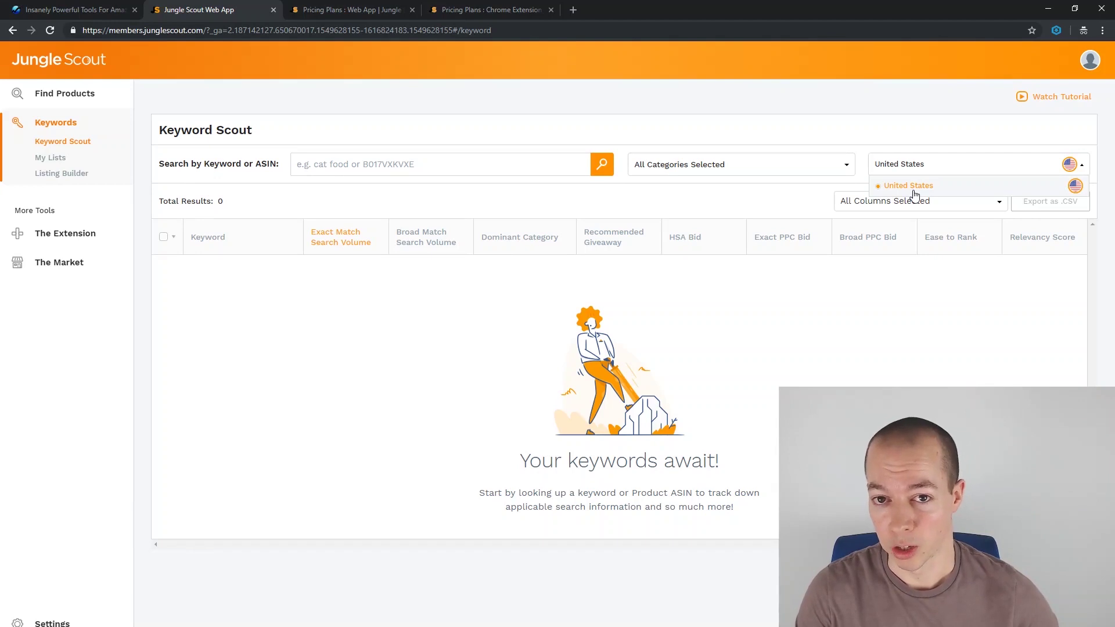
click(471, 626)
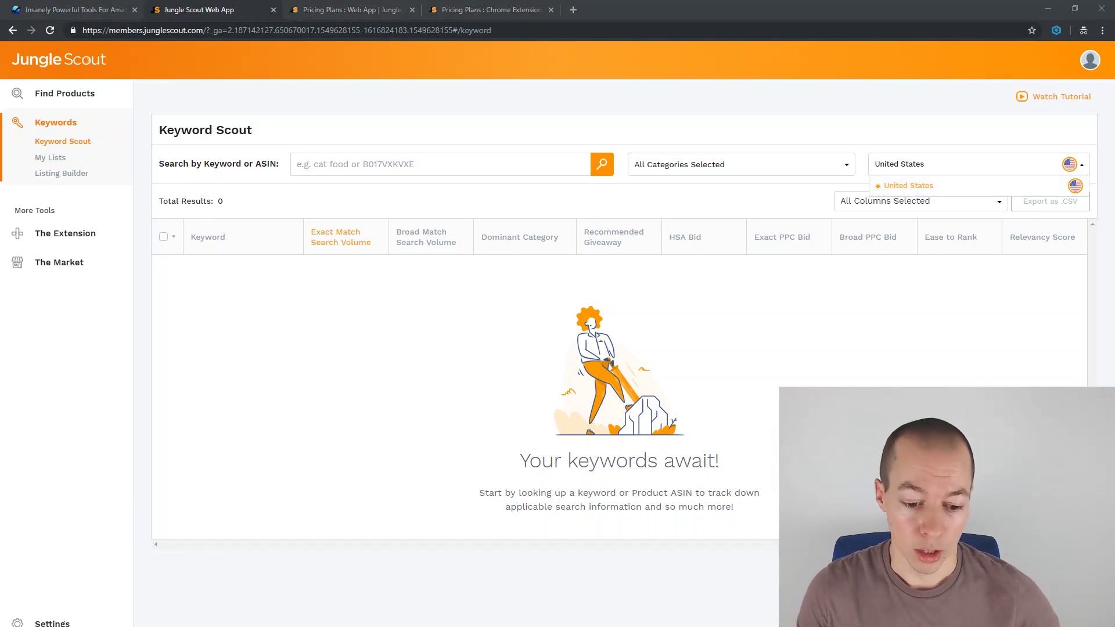
click(532, 607)
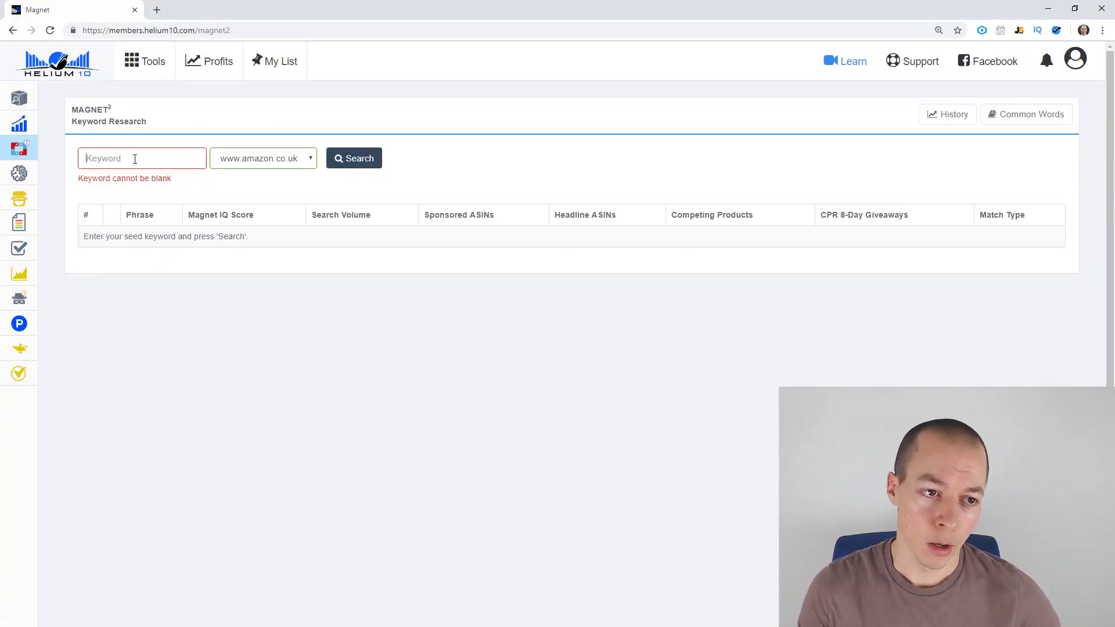
Search Magnet for 'wooden chopping board', returning 984 keywords.
text(wood)
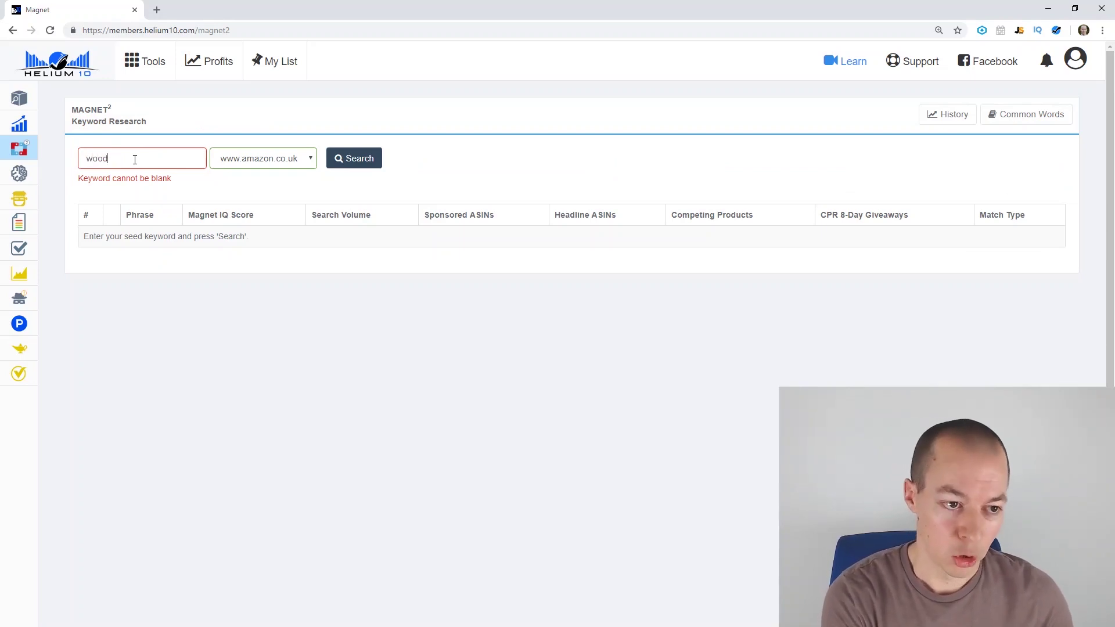
text(en c)
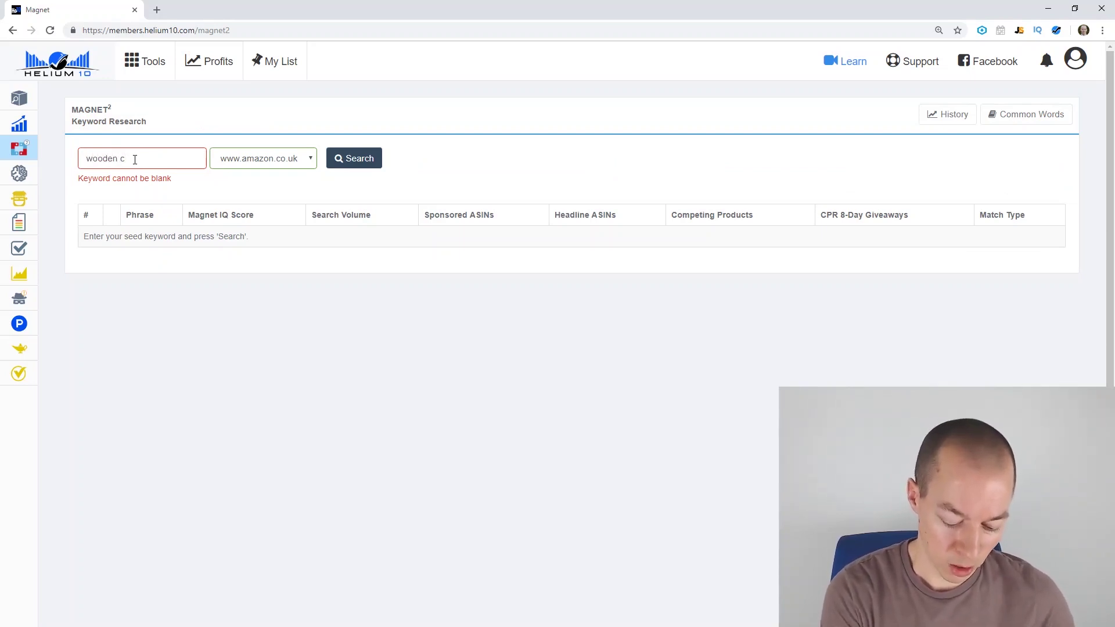
text(hopping bo)
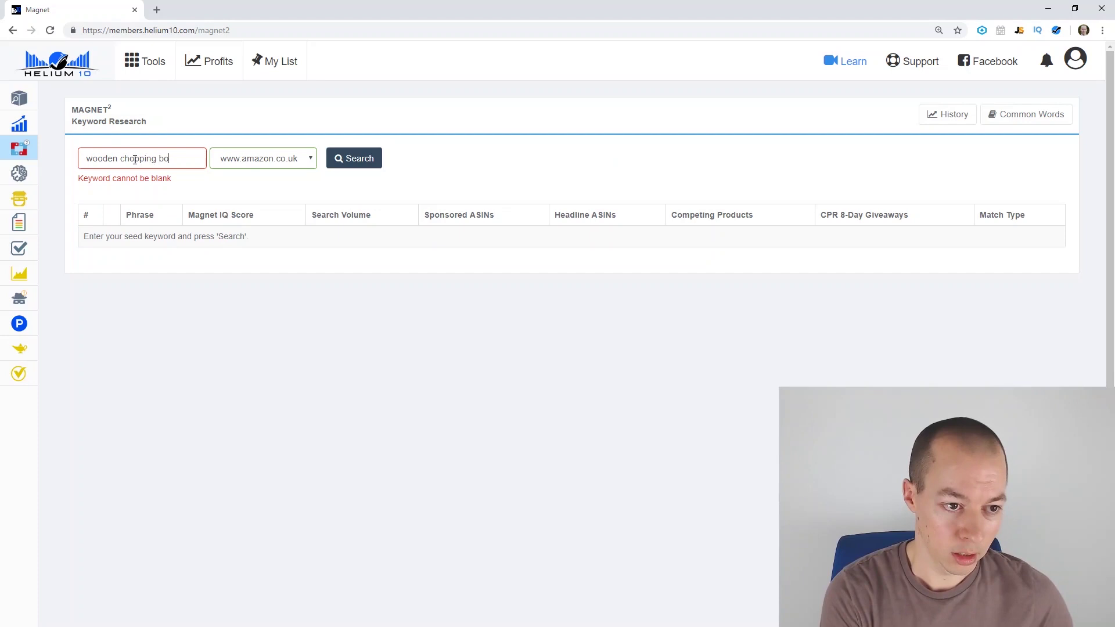
text(ard)
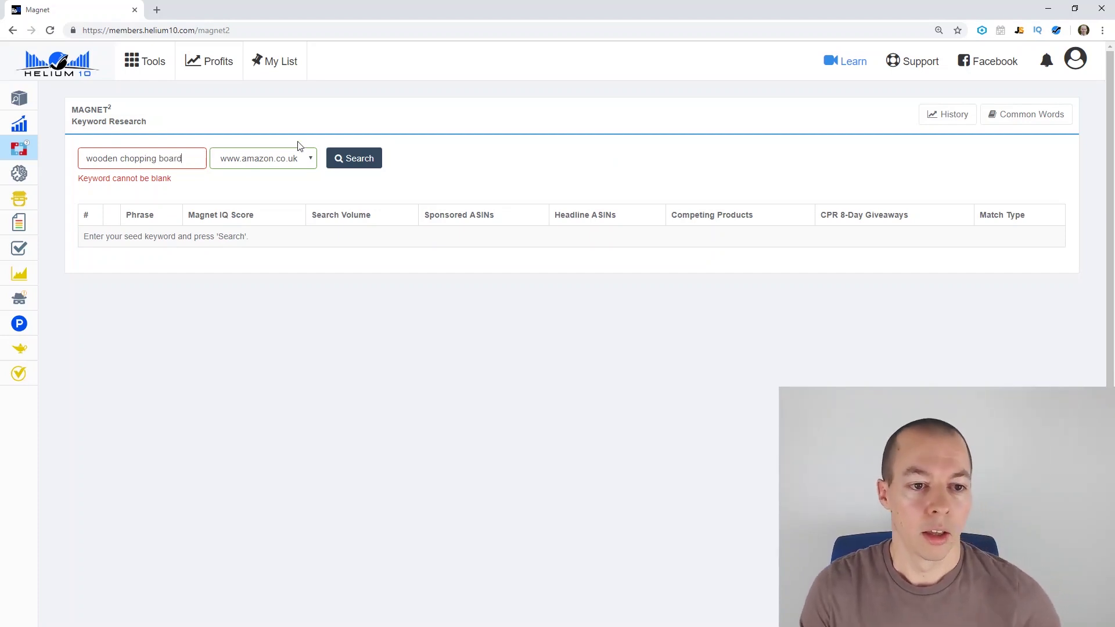
click(350, 162)
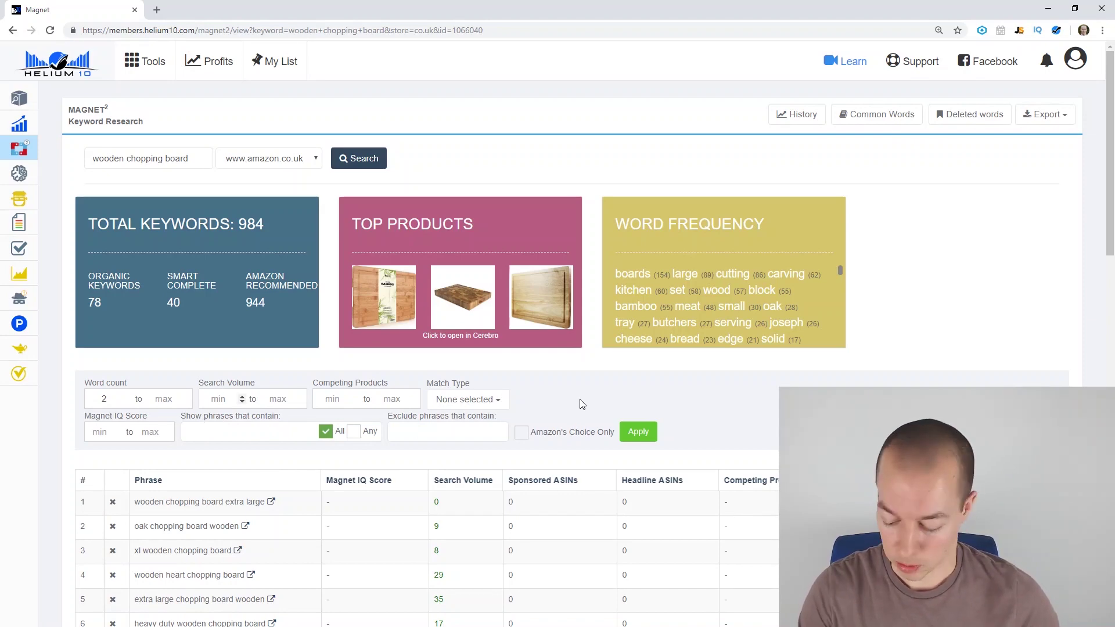
Apply a minimum search volume of 100 and sort keywords by search volume, highest first.
text(100)
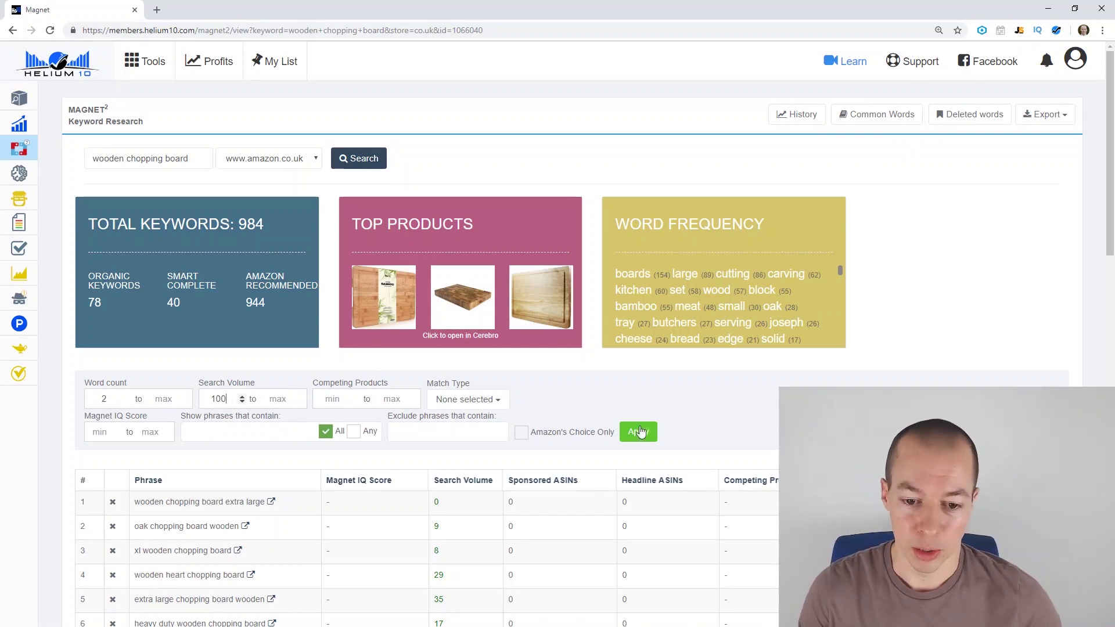
click(640, 432)
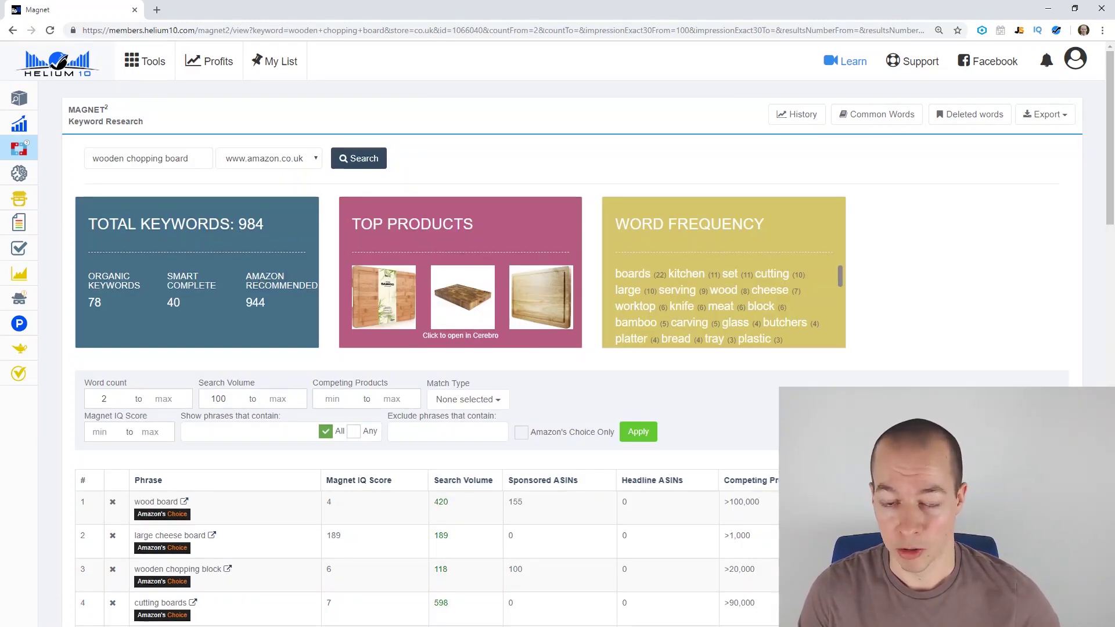
click(454, 487)
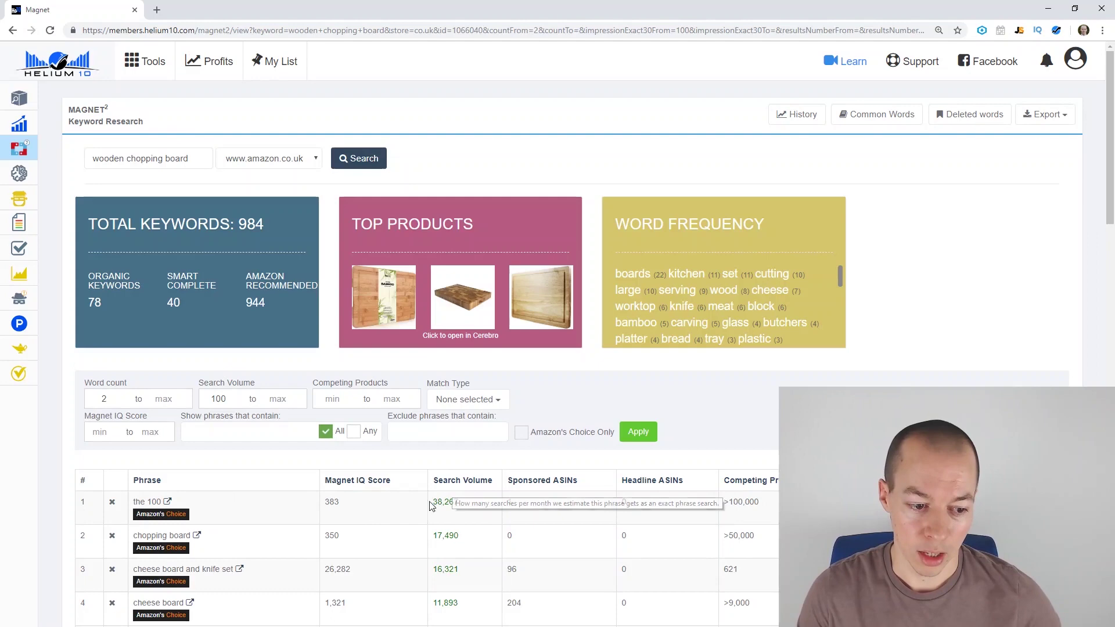
scroll(455, 490, down, 4)
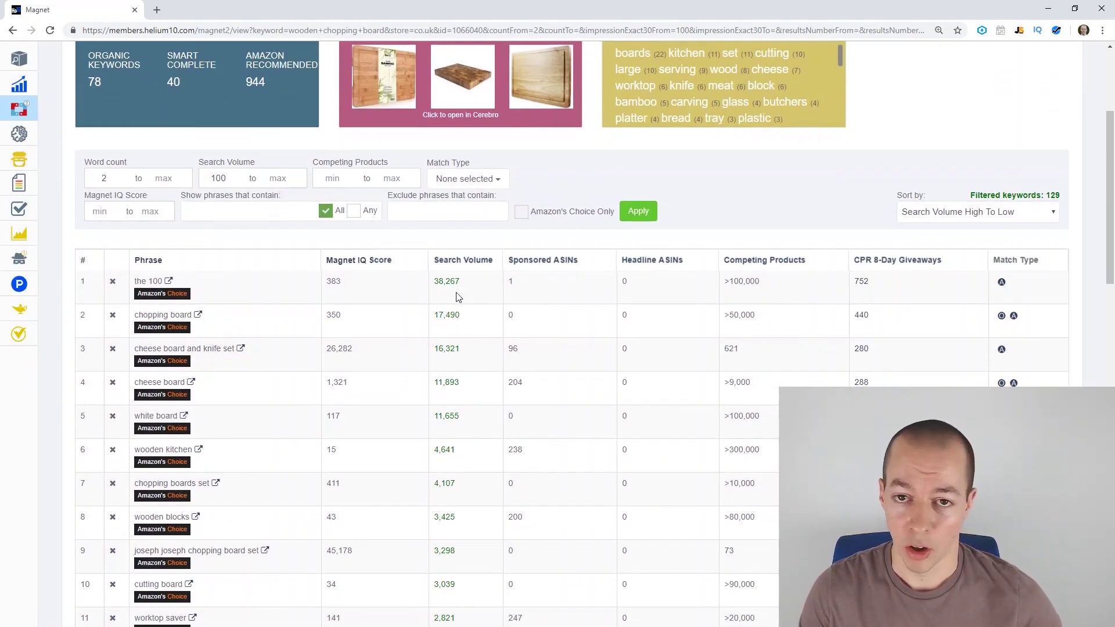
Keep only phrases containing 'chopping', leaving 50 keywords led by 'chopping board'.
click(224, 210)
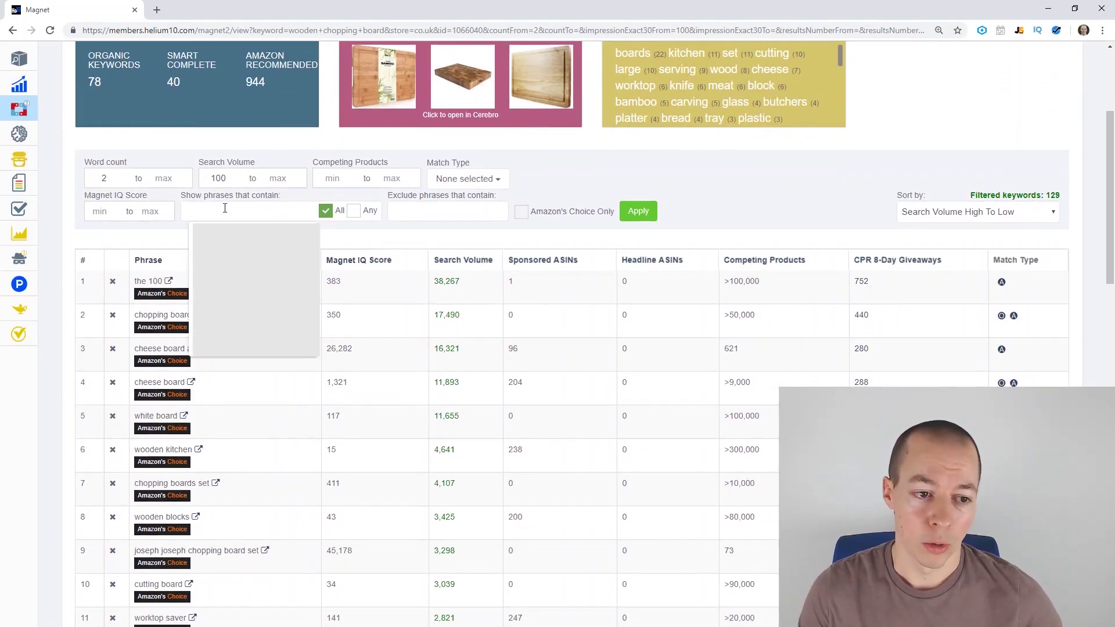
text(chopping)
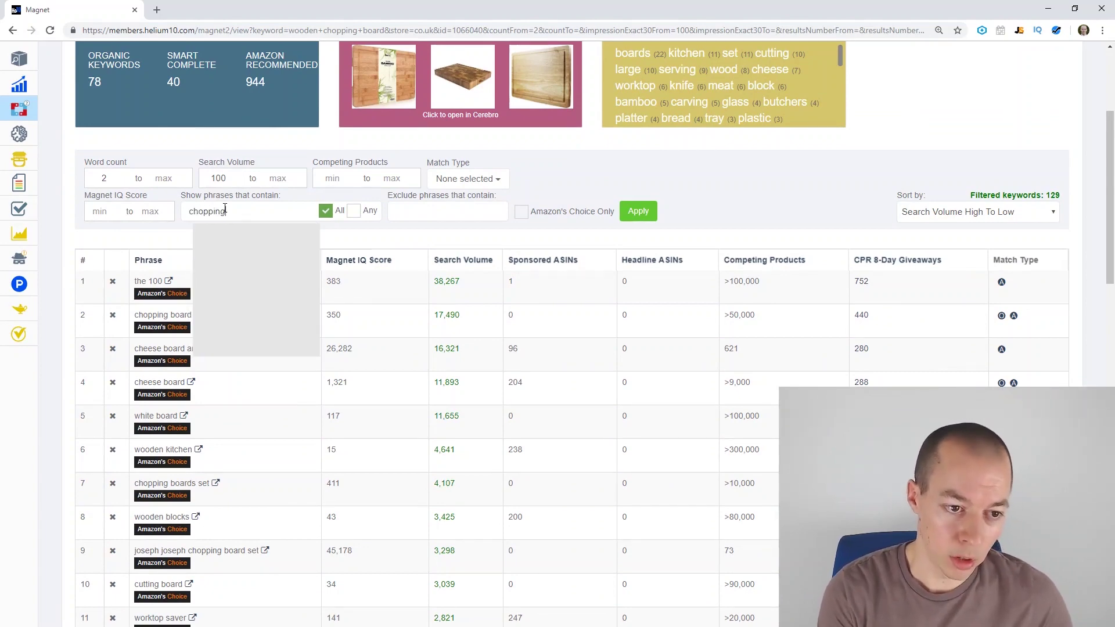
key(Return)
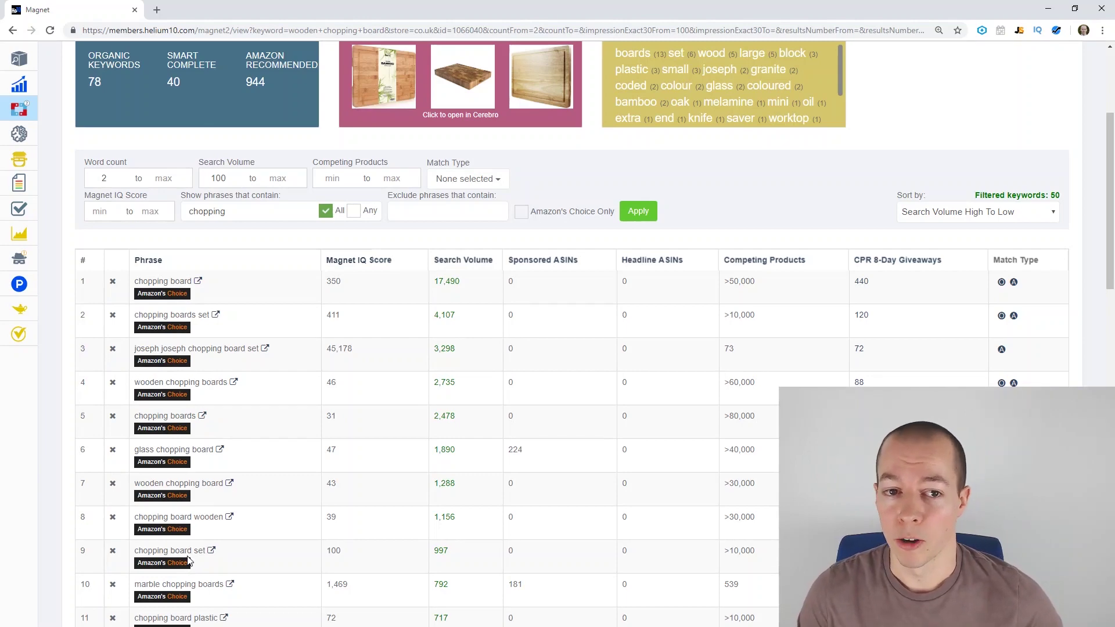
scroll(189, 560, up, 3)
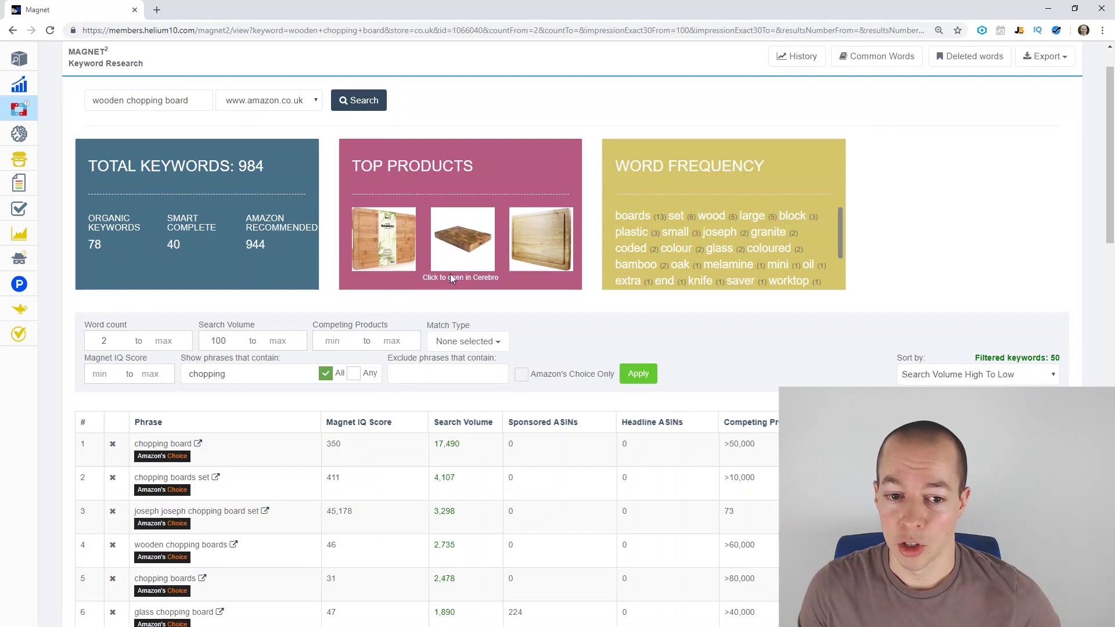
click(384, 244)
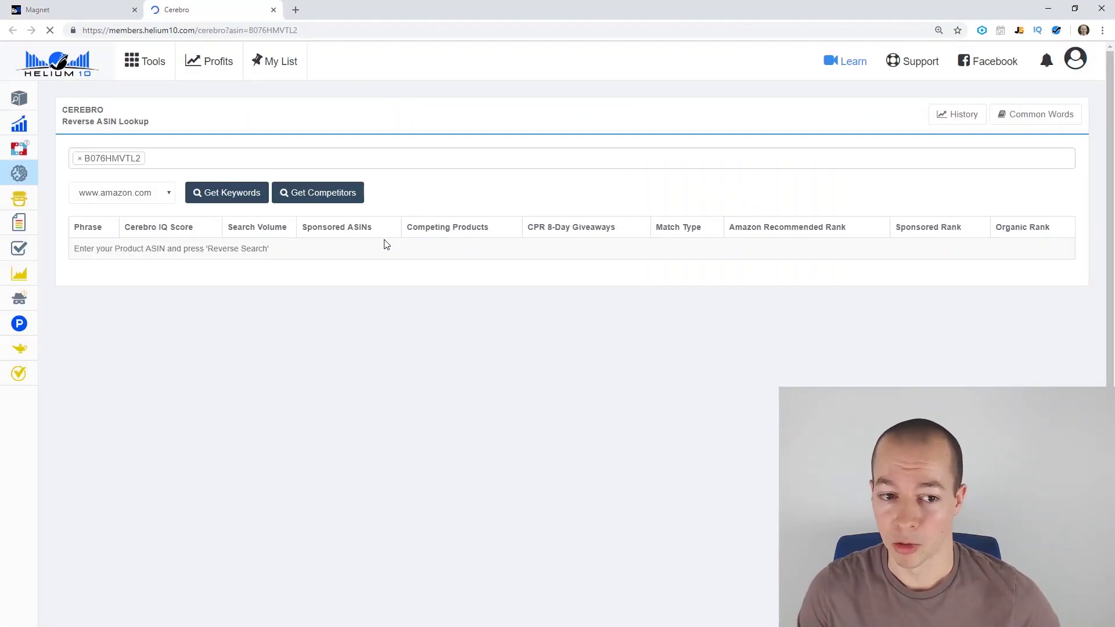
click(119, 194)
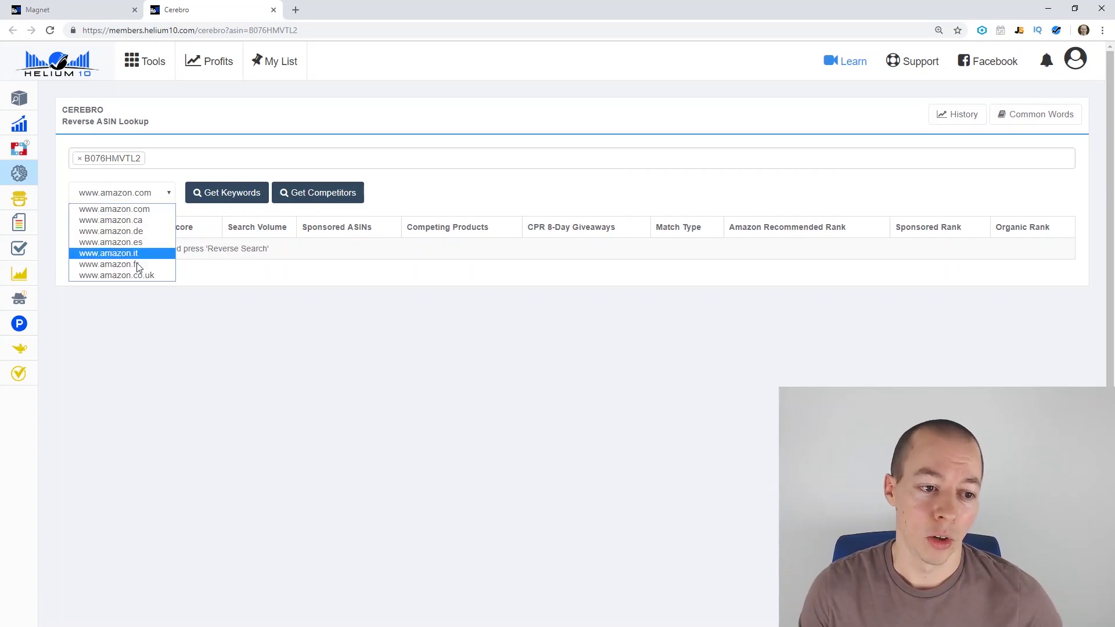
click(140, 275)
click(217, 201)
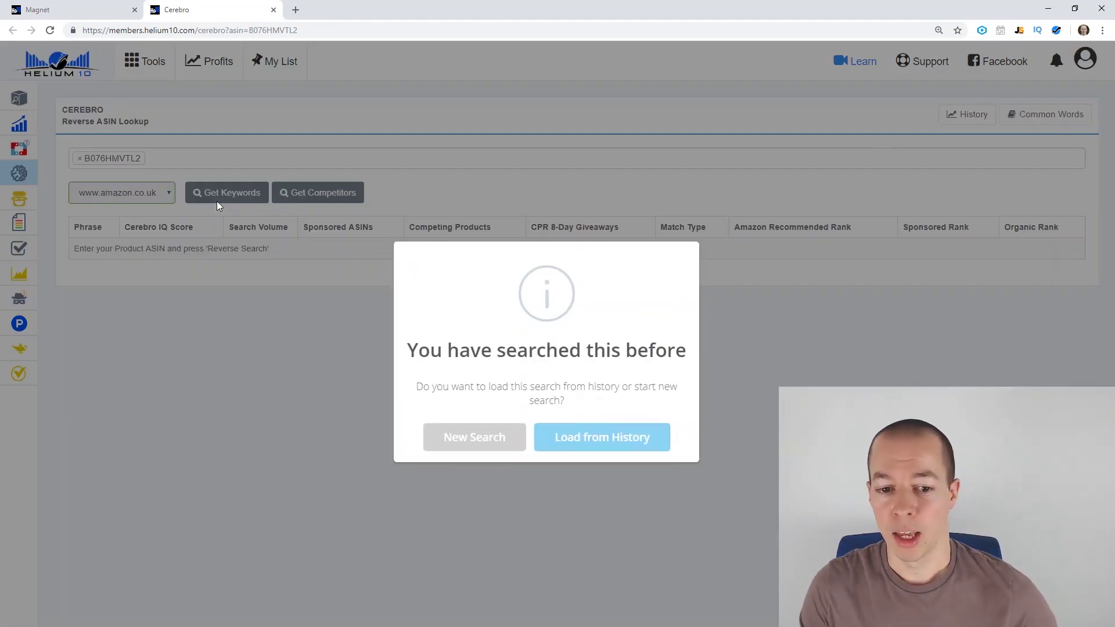
click(475, 445)
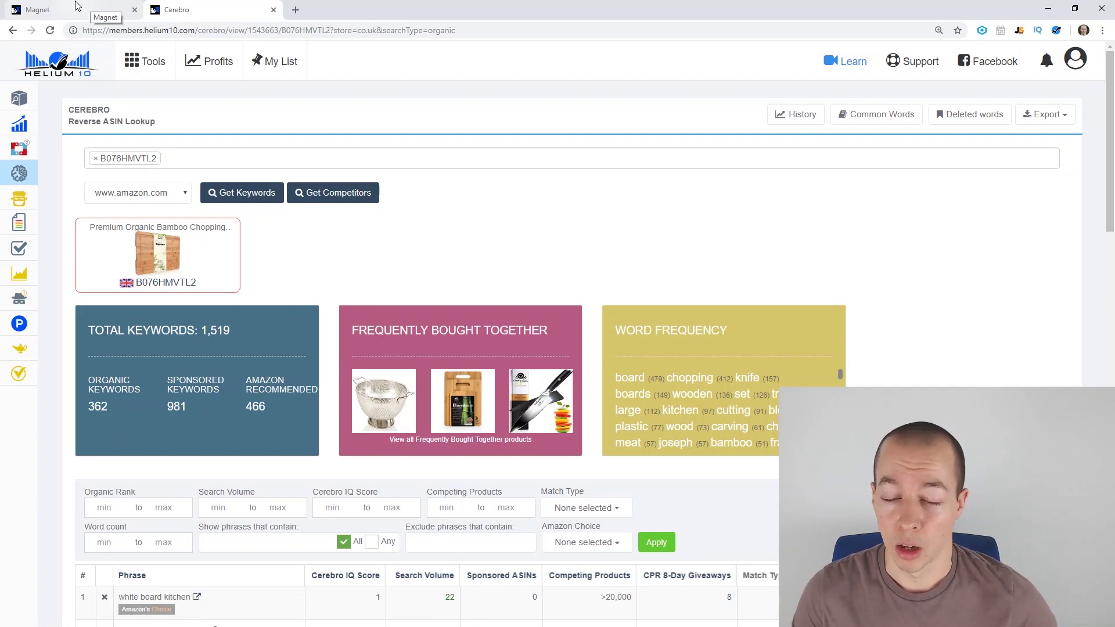
scroll(293, 407, down, 3)
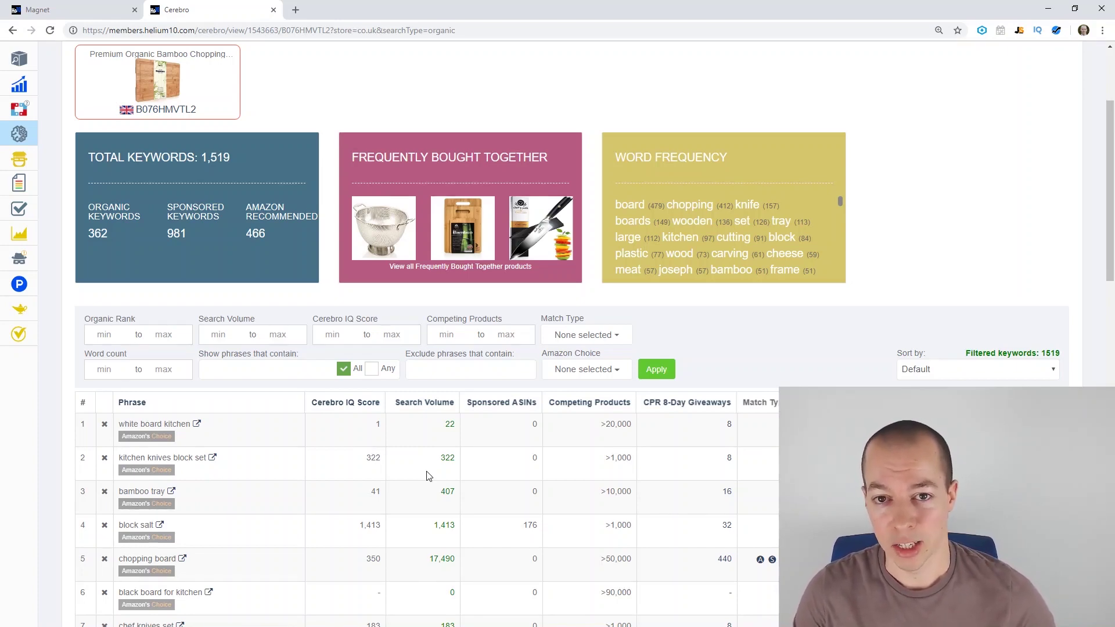
scroll(503, 319, up, 3)
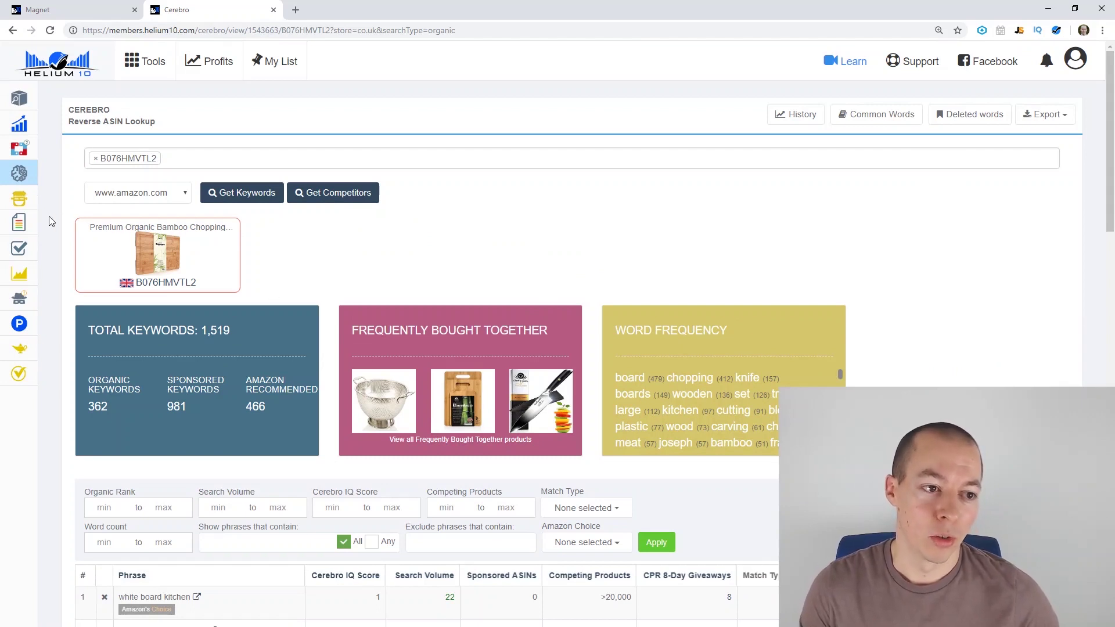
mouse_move(17, 146)
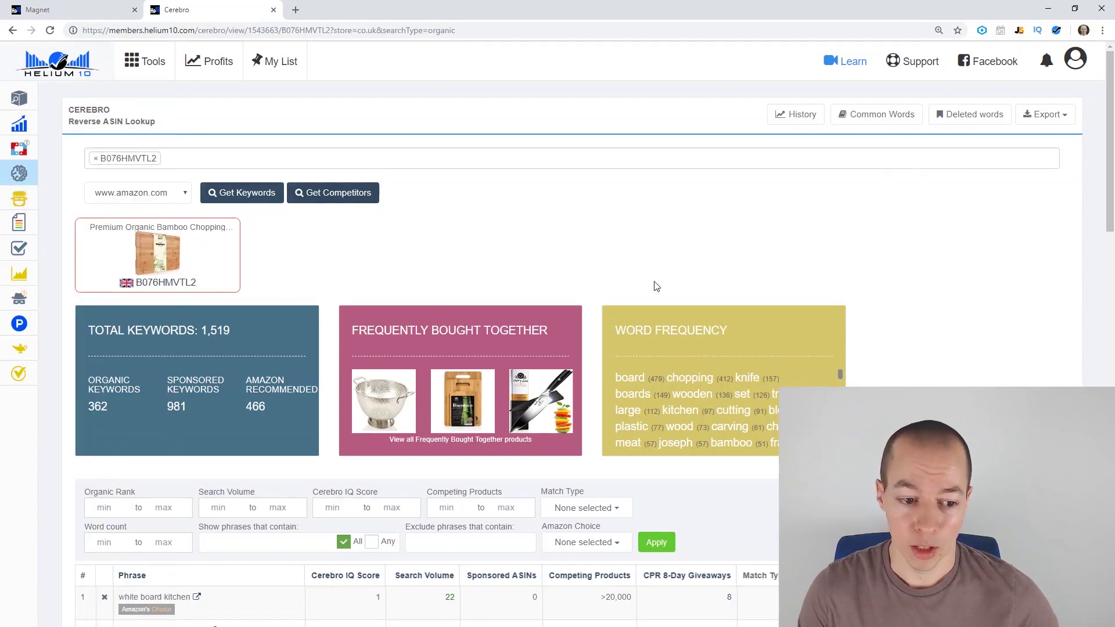
key(ctrl+w)
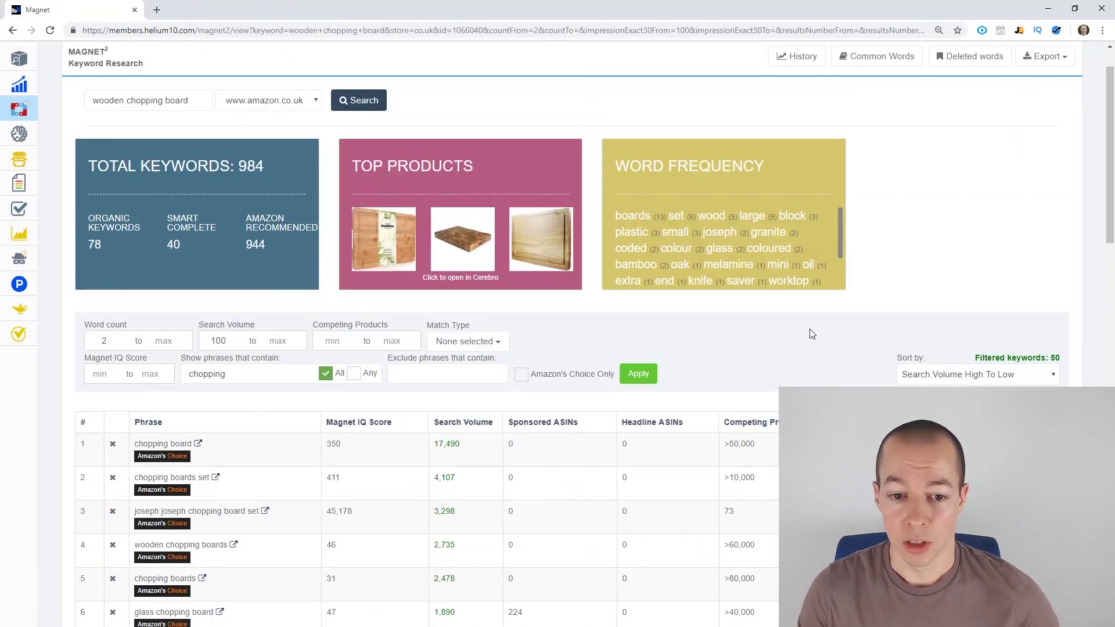
Export the filtered Magnet keywords to Frankenstein.
scroll(1037, 316, up, 1)
click(1054, 117)
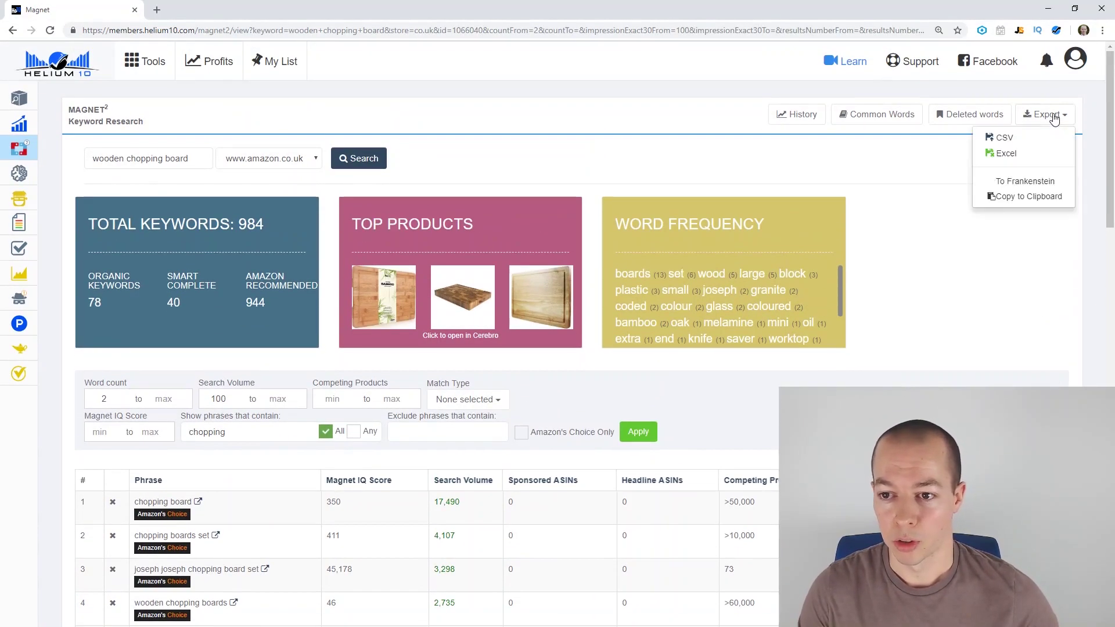
click(1024, 182)
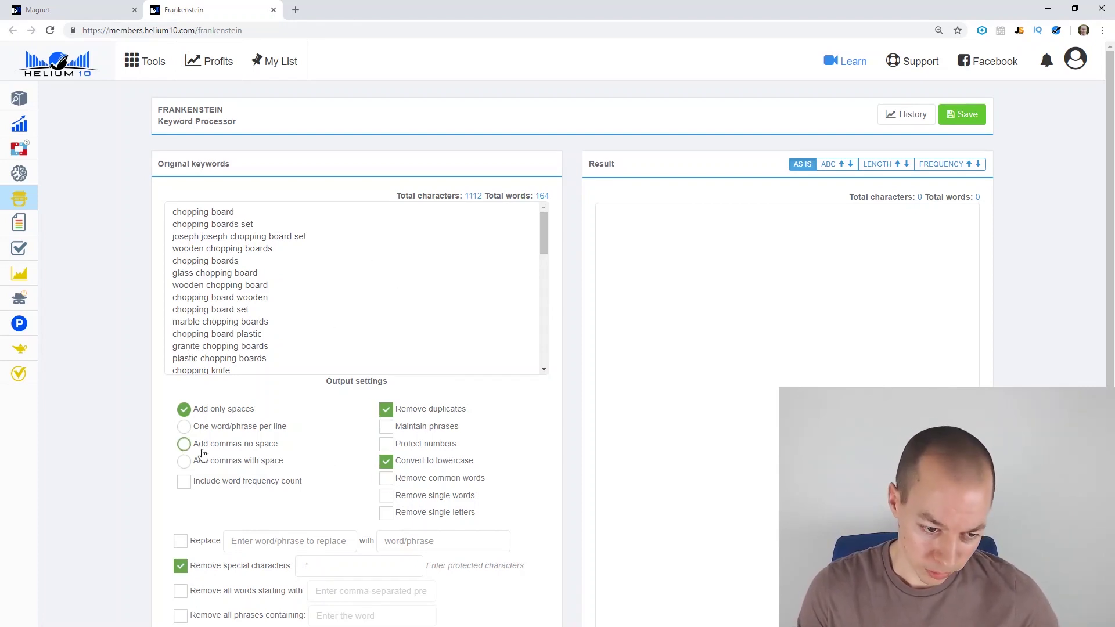
Try one-per-line and word-frequency outputs, then settle on 37 unique space-separated words.
click(183, 428)
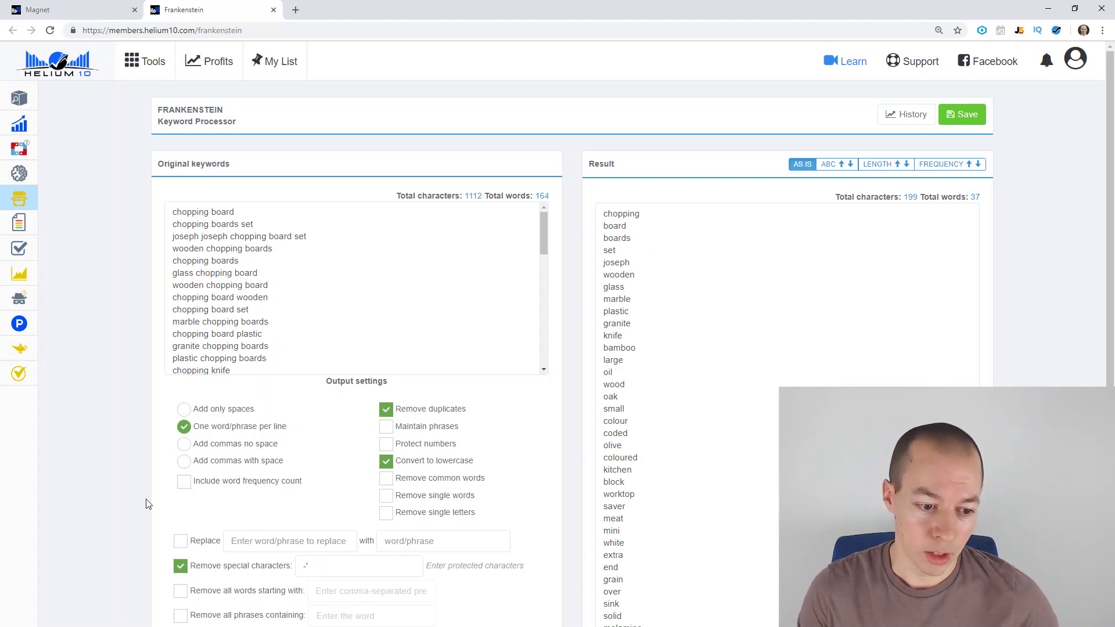
click(182, 488)
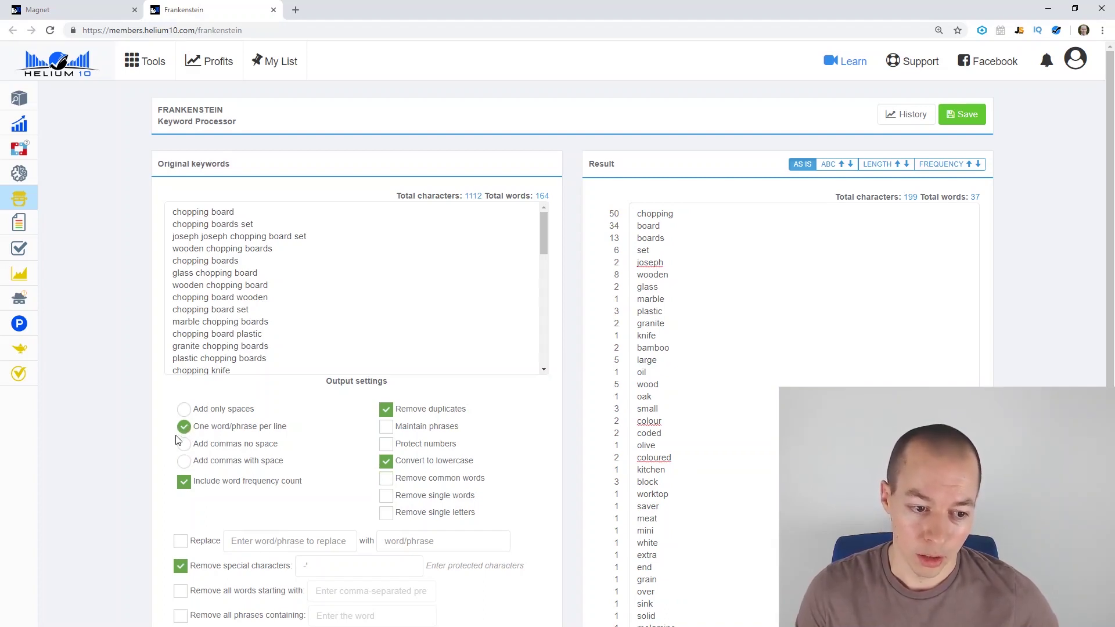
click(183, 410)
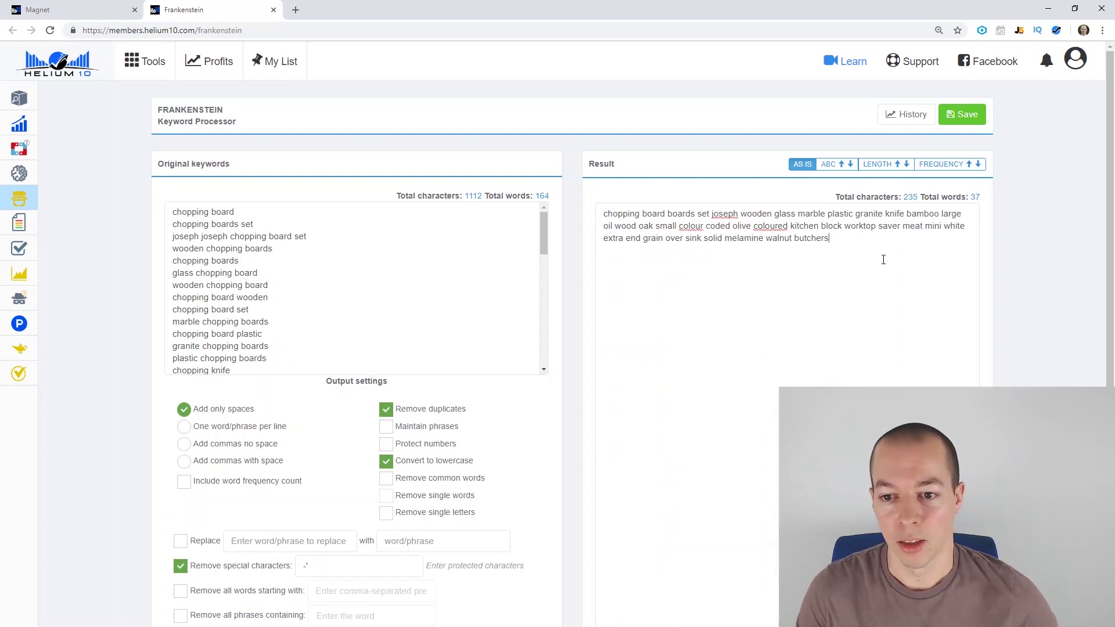
drag(884, 259, 586, 212)
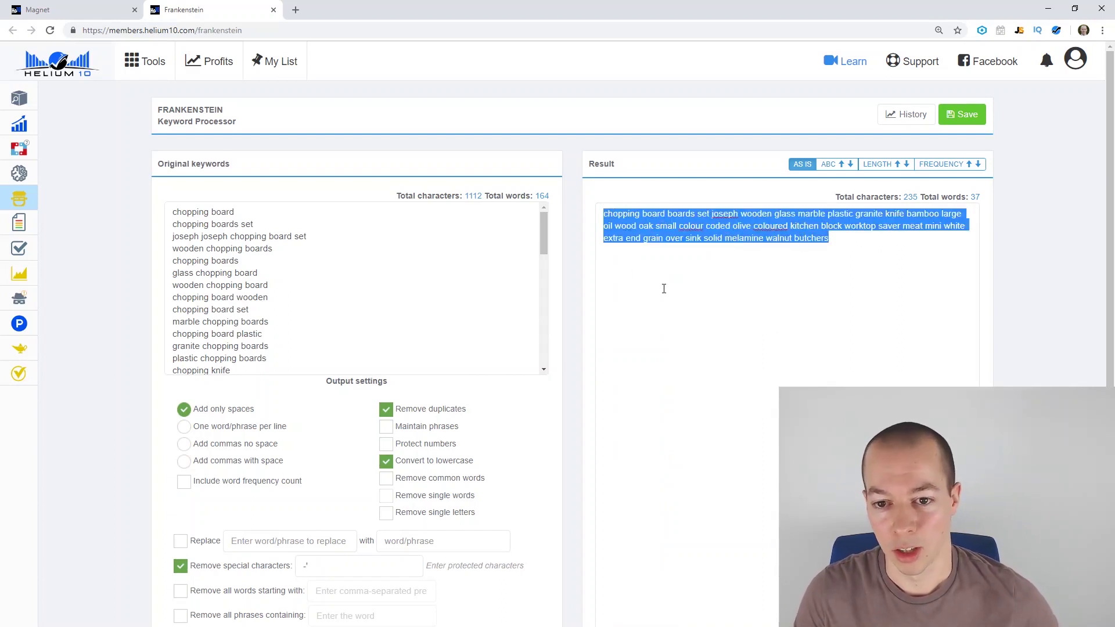
click(876, 245)
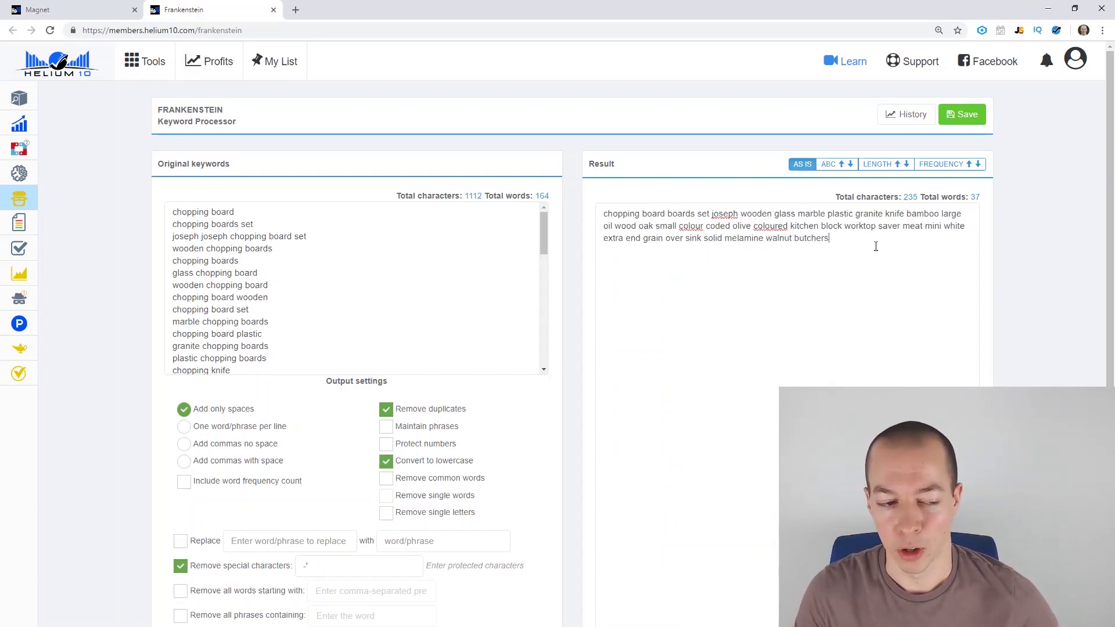
Open Scribbles from the sidebar tools list, showing empty title and bullet point fields.
mouse_move(18, 228)
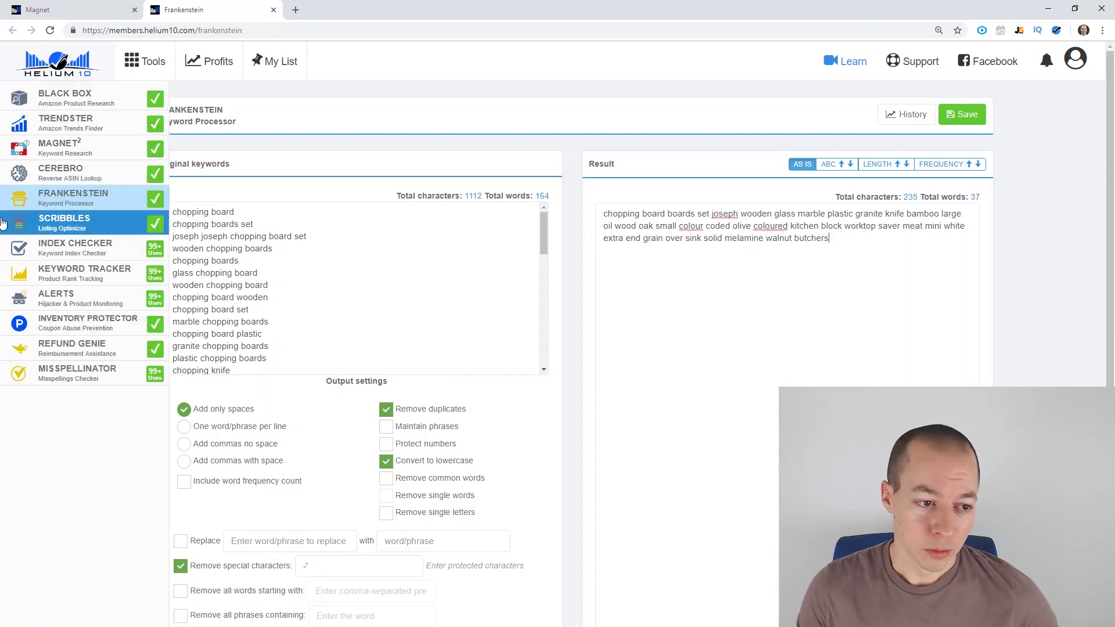
click(68, 226)
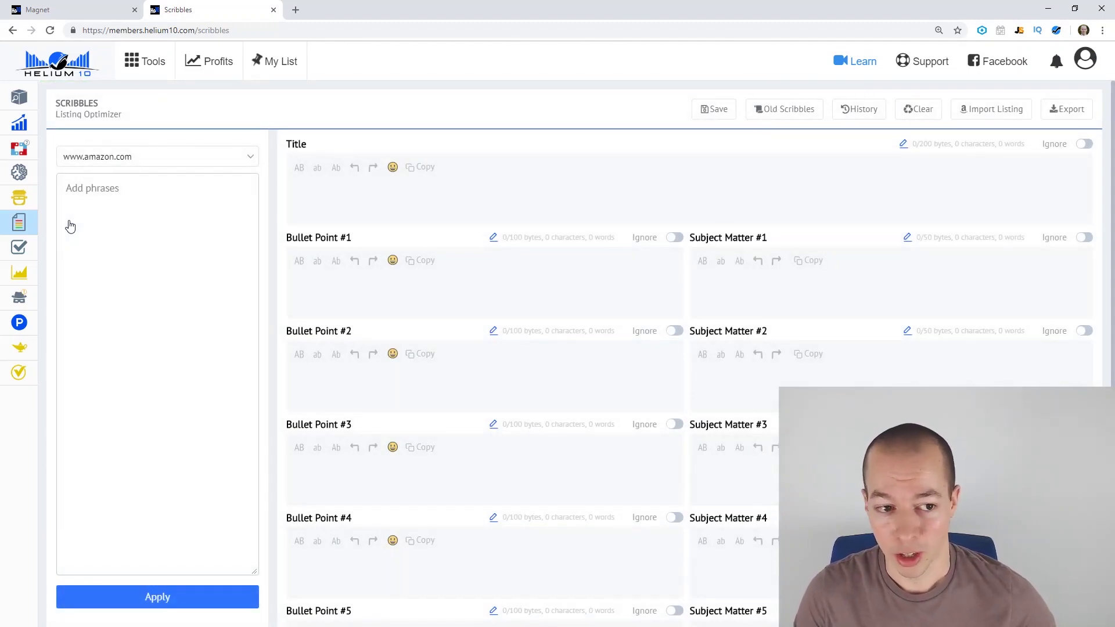
Restore the saved chopping-board keyword list from Frankenstein's History and select all its keywords.
mouse_move(33, 211)
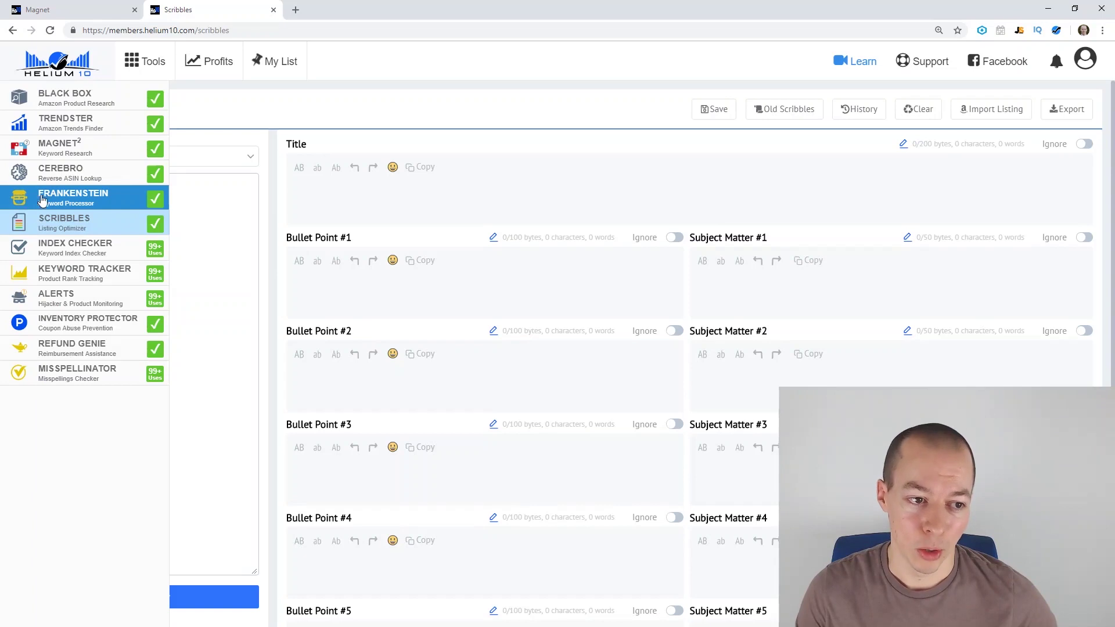
click(62, 199)
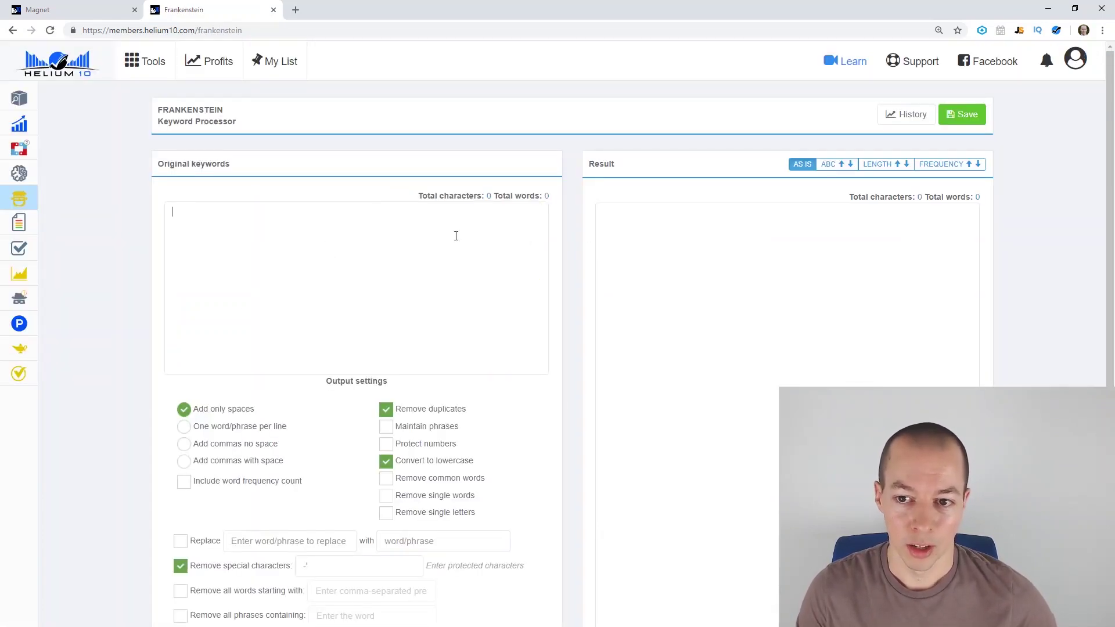
click(909, 114)
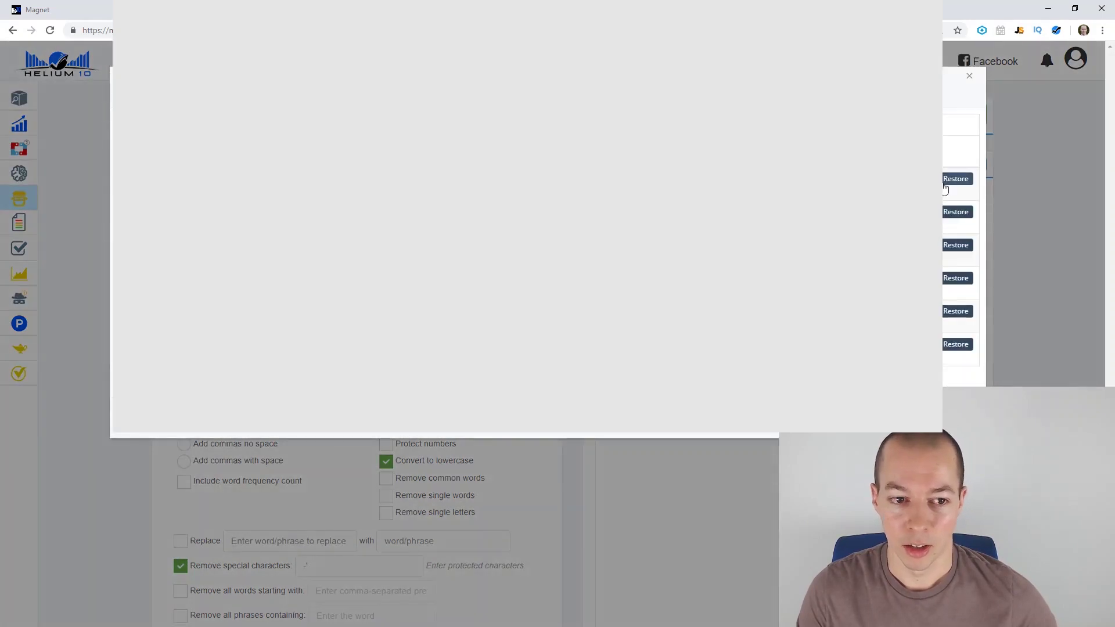
click(953, 179)
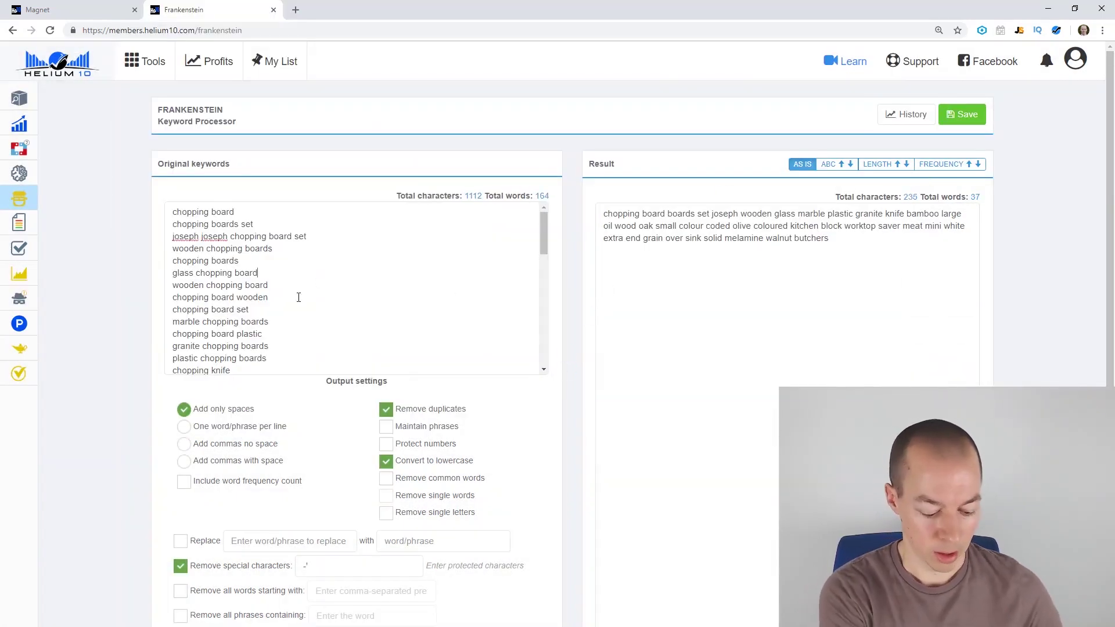
click(299, 297)
key(ctrl+a)
Paste the chopping-board phrases into Scribbles for amazon.co.uk and apply them (36 words, 50 phrases).
mouse_move(23, 175)
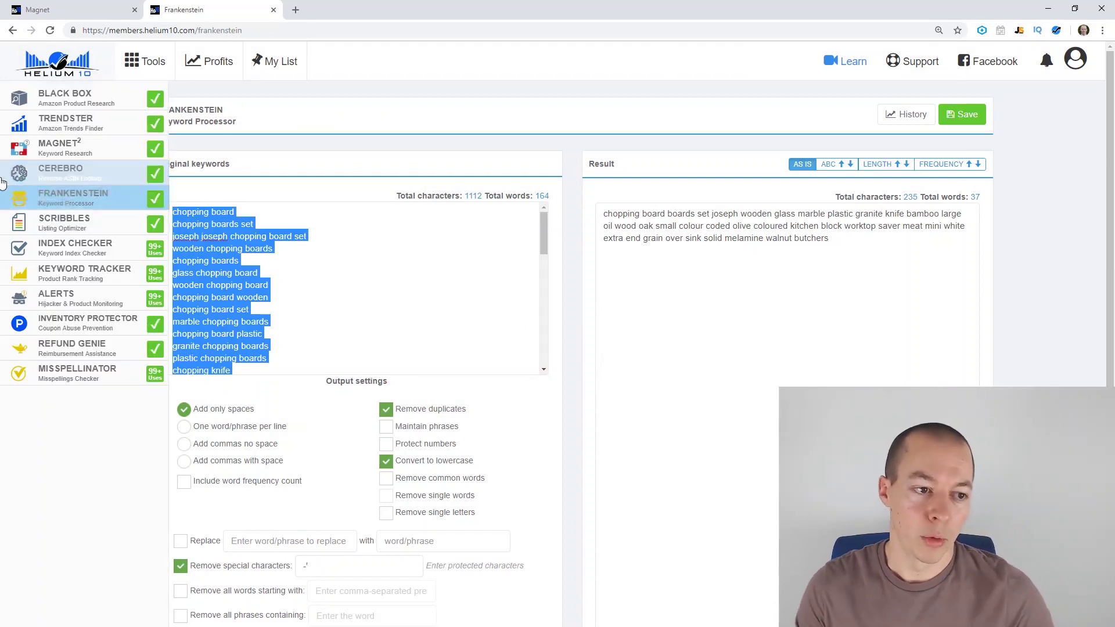
click(61, 219)
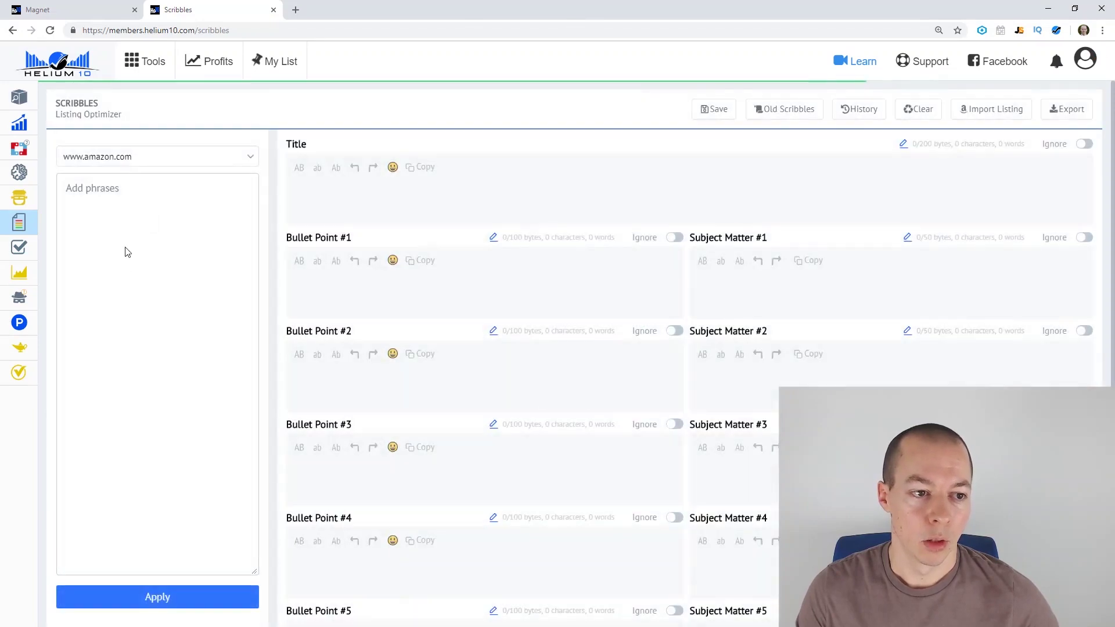
click(146, 163)
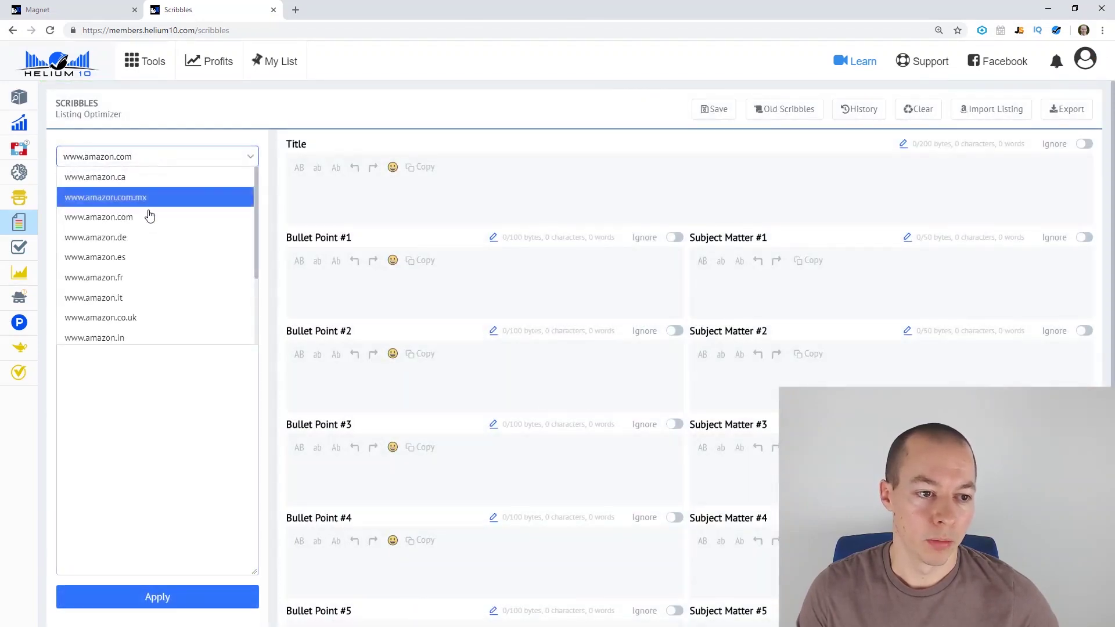
click(154, 316)
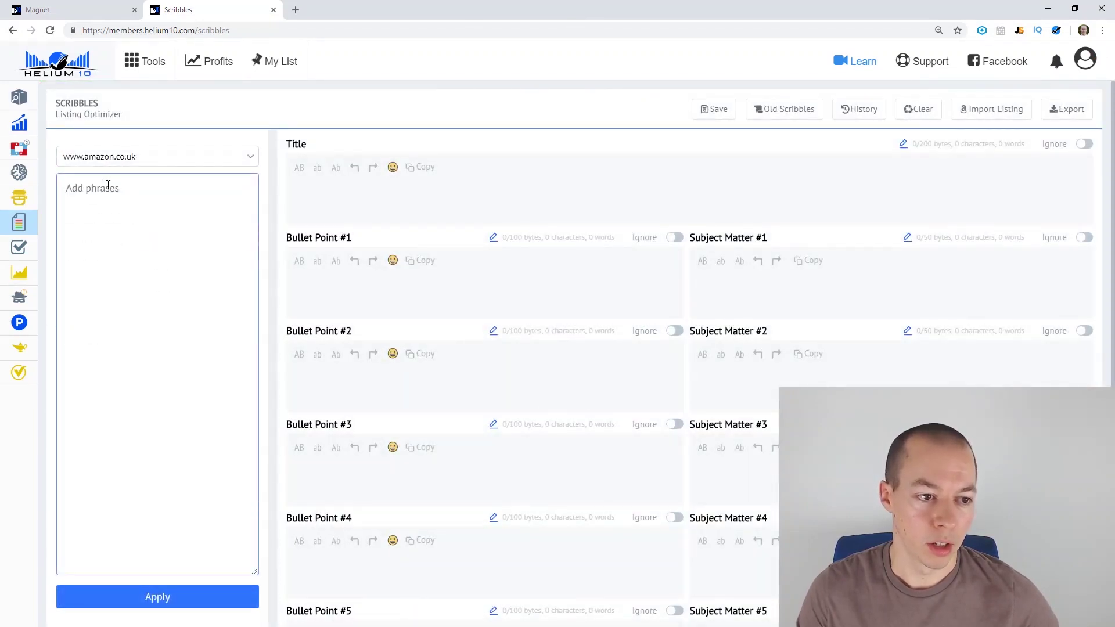
click(109, 183)
key(ctrl+v)
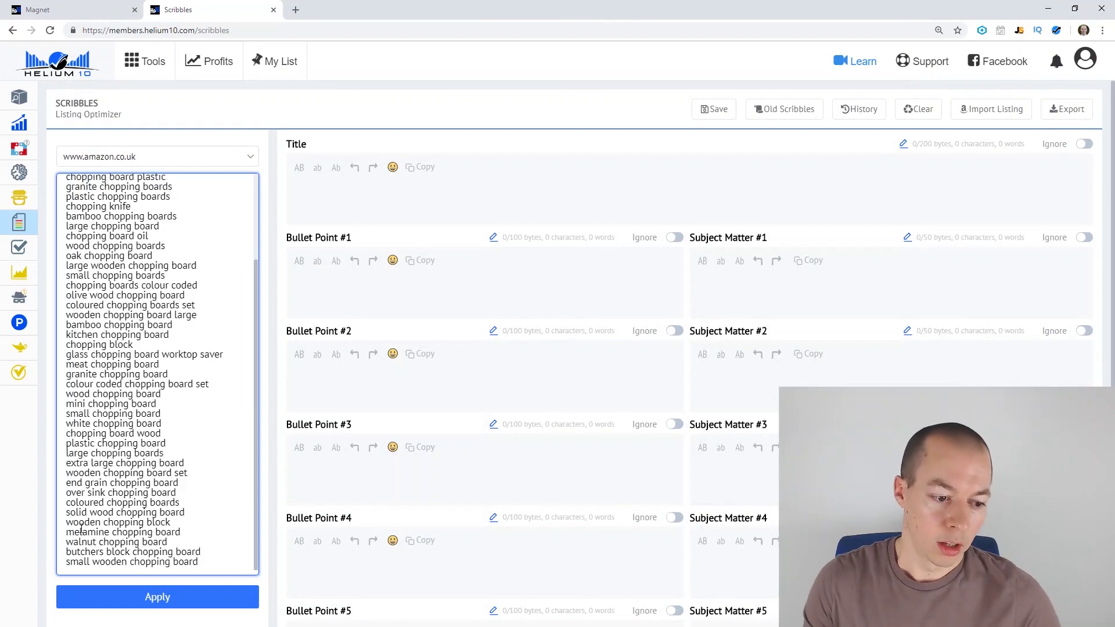
click(143, 597)
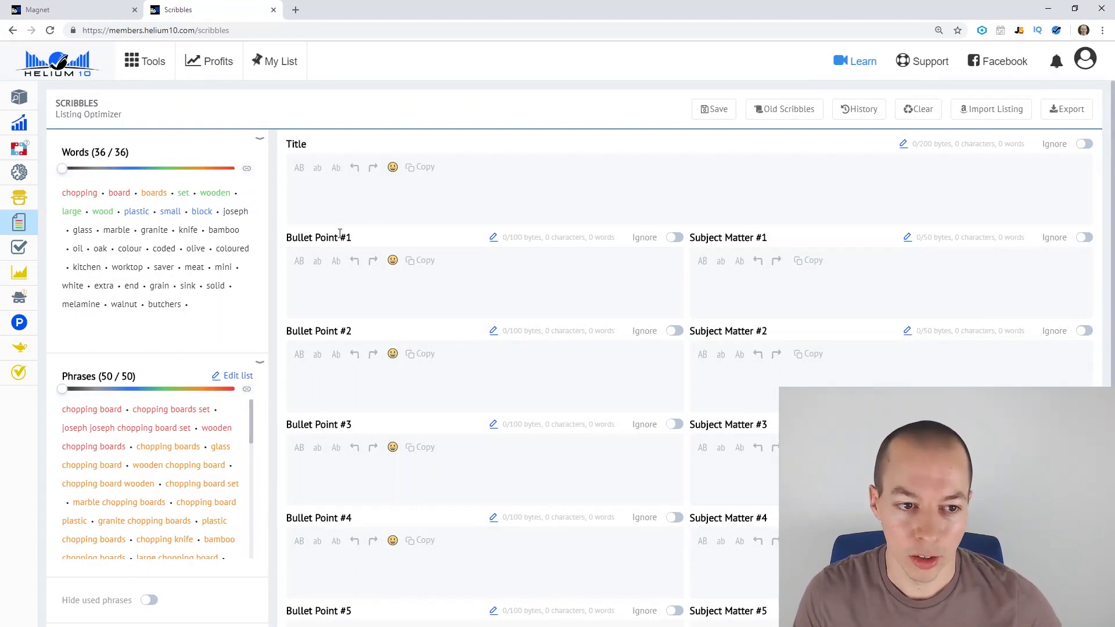
Enter 'chopping board' as the Scribbles title via the suggestion for 'Chopp'.
click(395, 180)
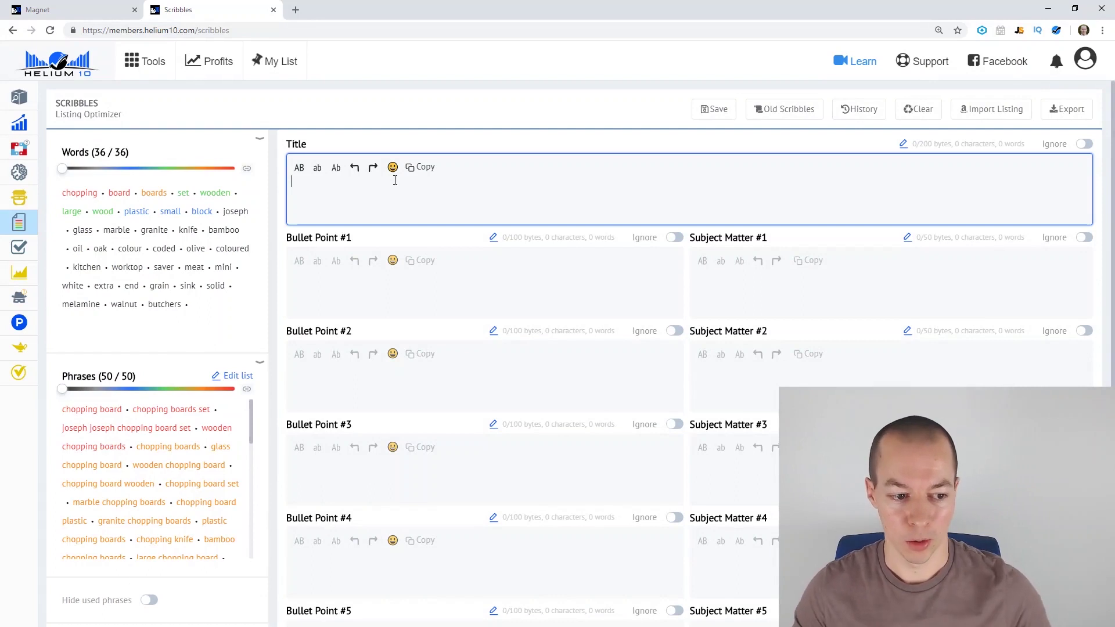
text(Chopp)
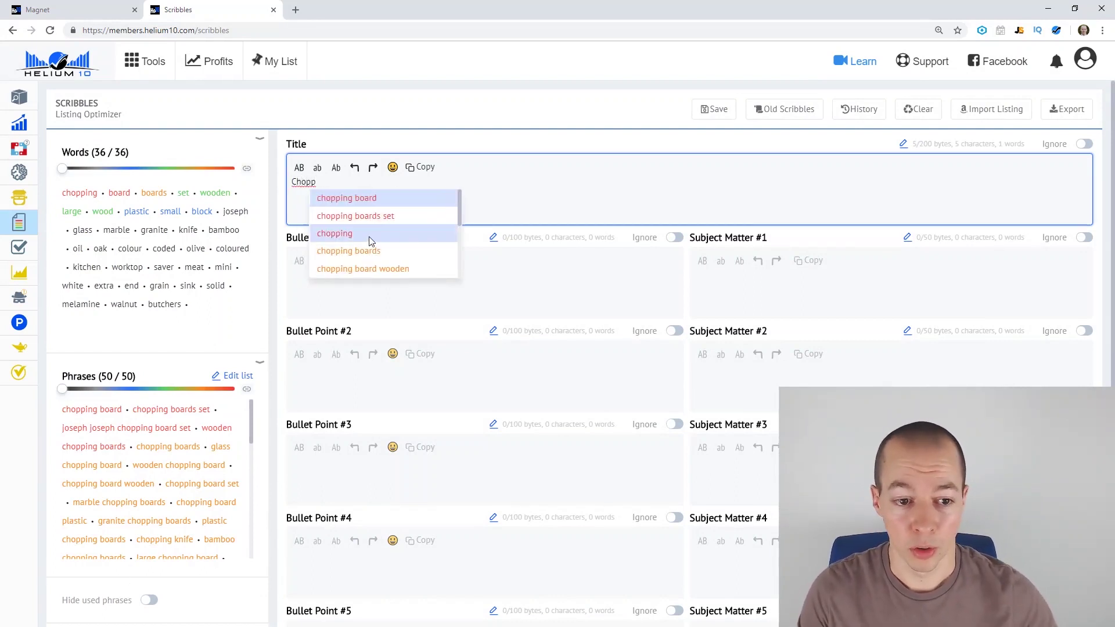
click(374, 197)
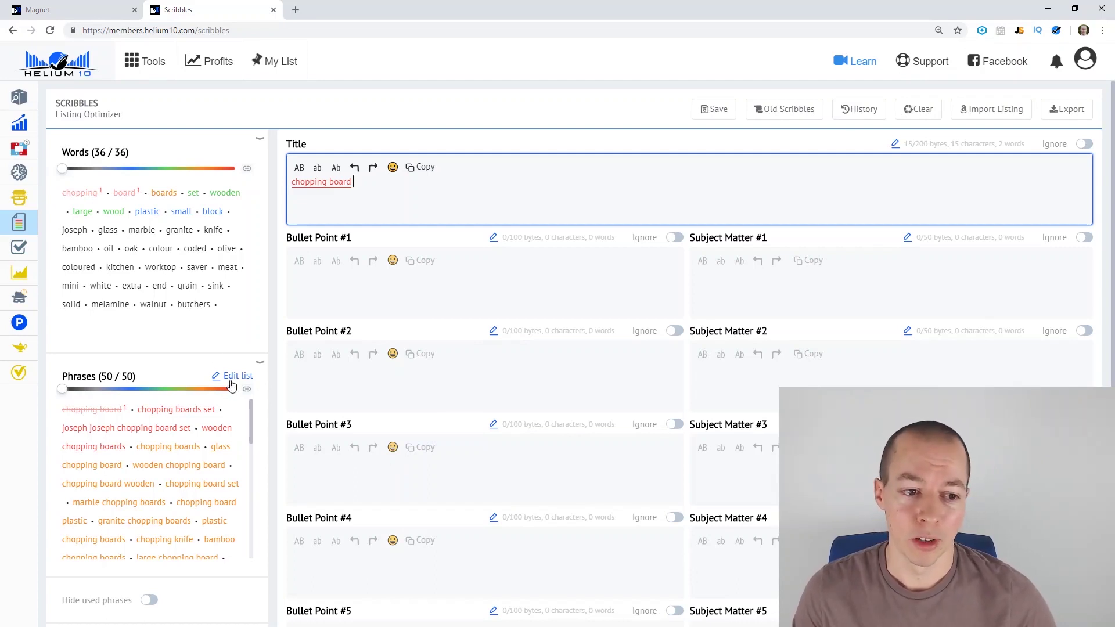
click(212, 307)
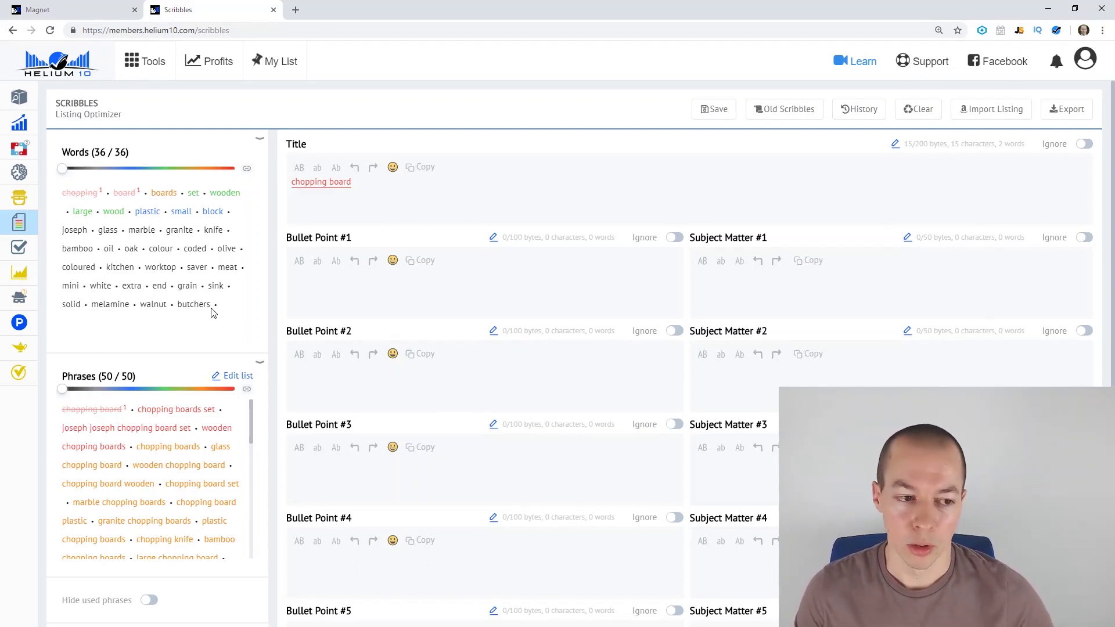
mouse_move(14, 254)
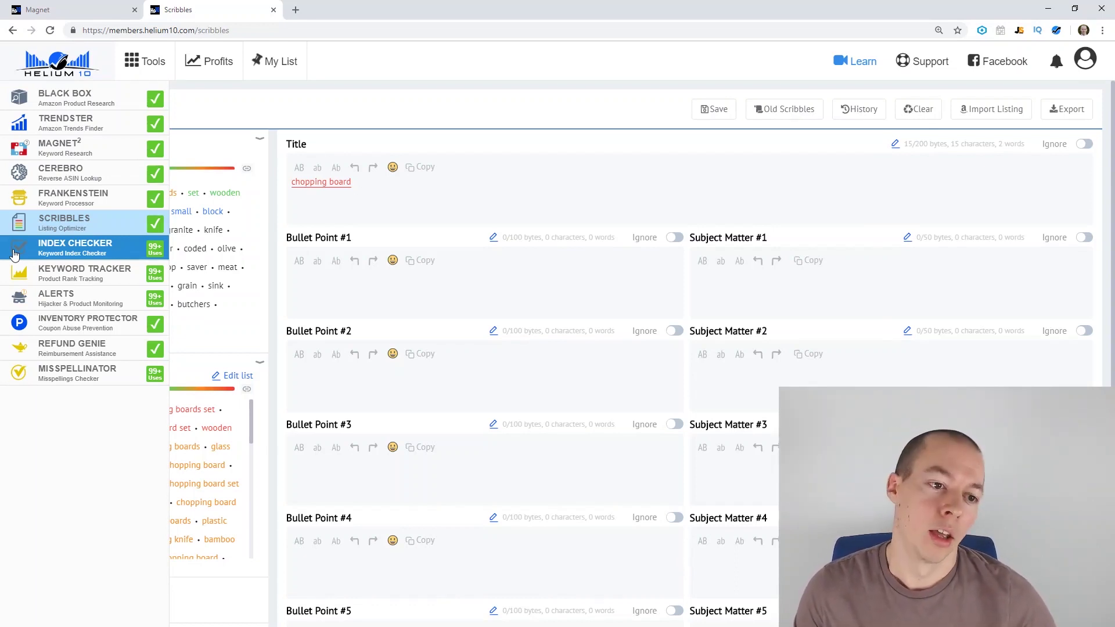
Expand the first product in Keyword Tracker to review ranks like 45, 50 and 35 with gains up to +9.
click(105, 279)
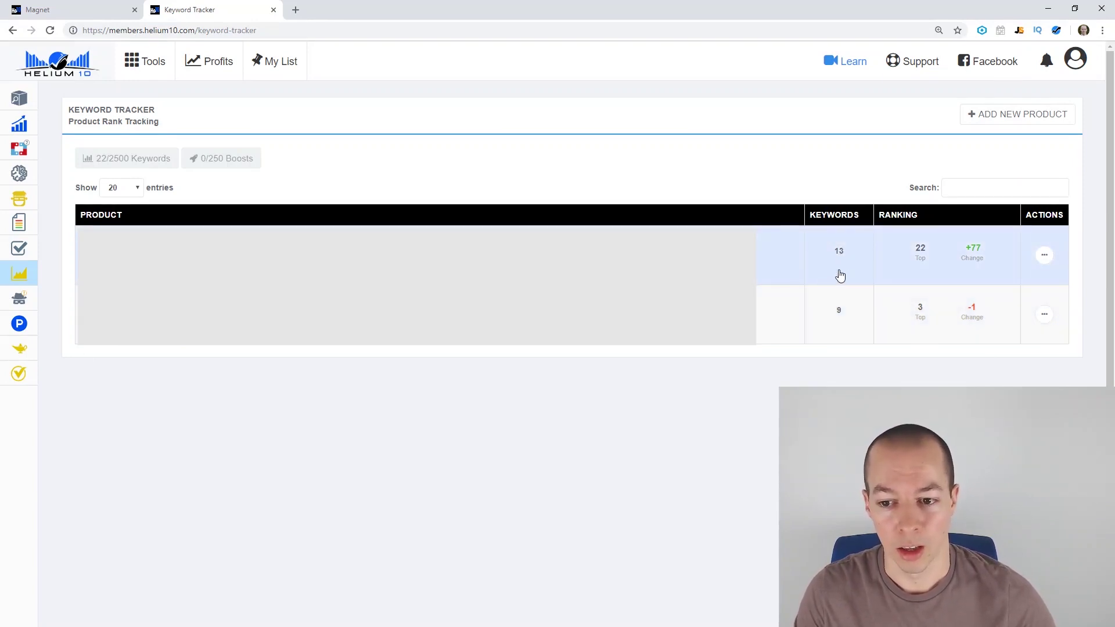
click(850, 260)
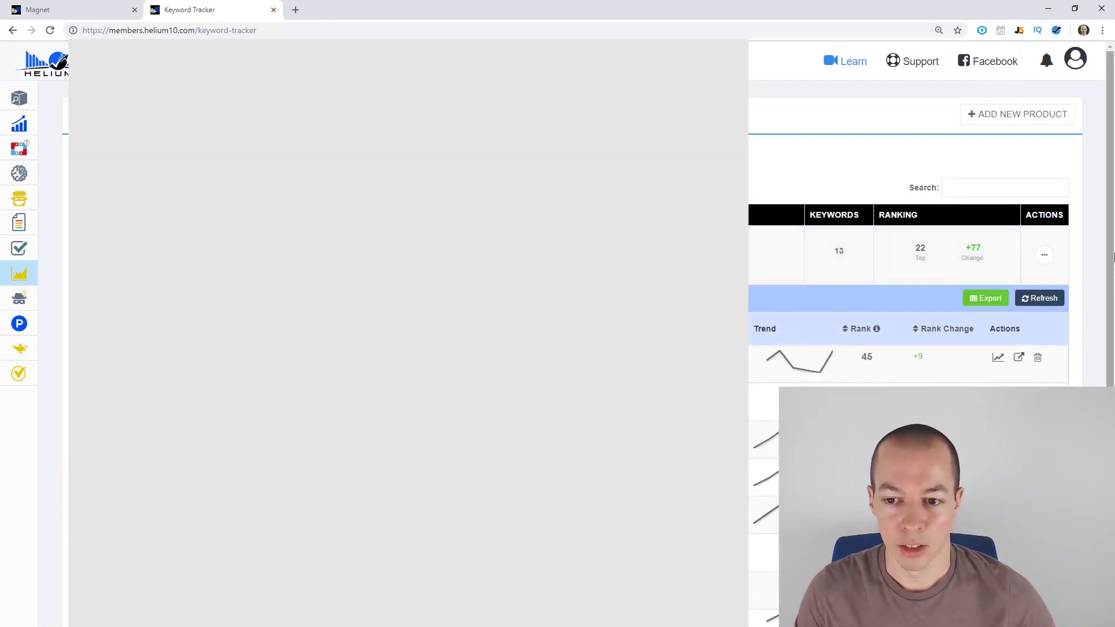
scroll(1113, 257, down, 4)
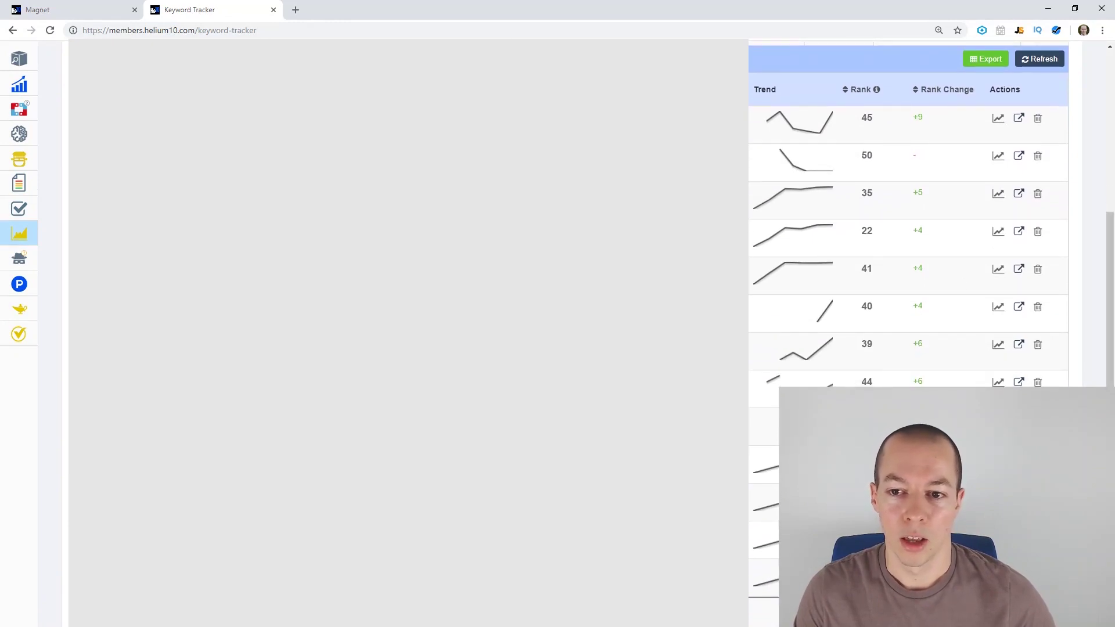
mouse_move(869, 119)
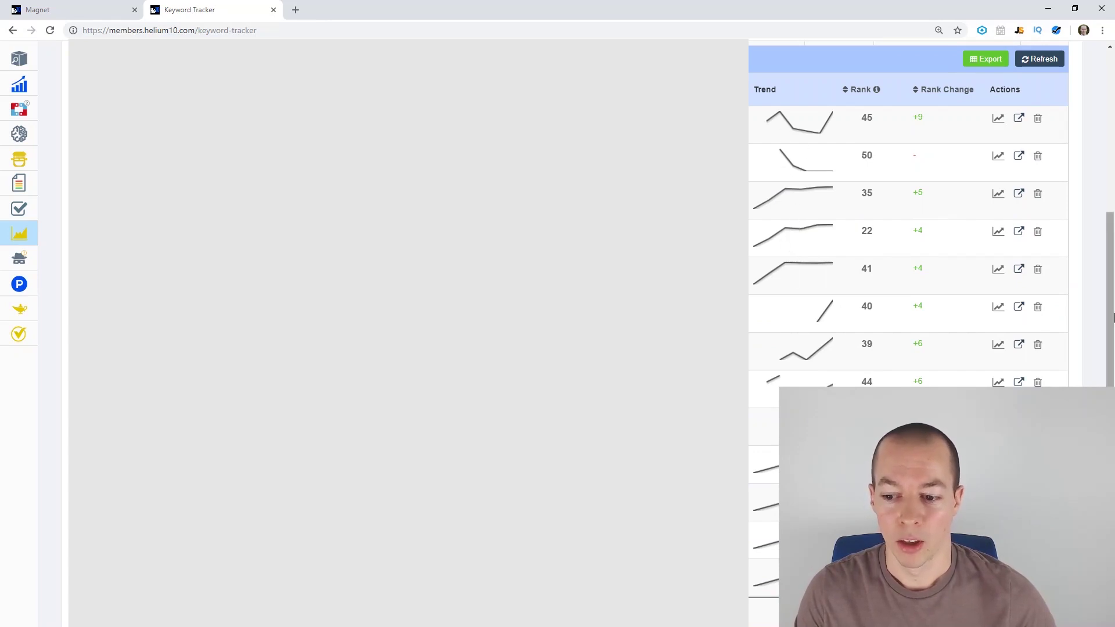
scroll(1113, 317, down, 1)
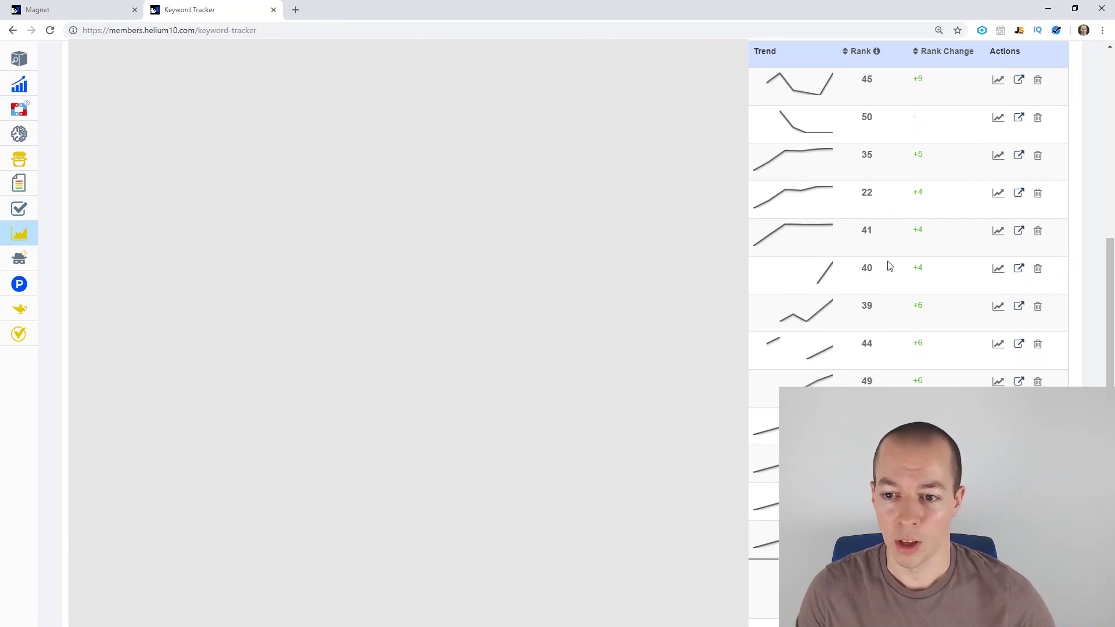
scroll(1113, 312, up, 2)
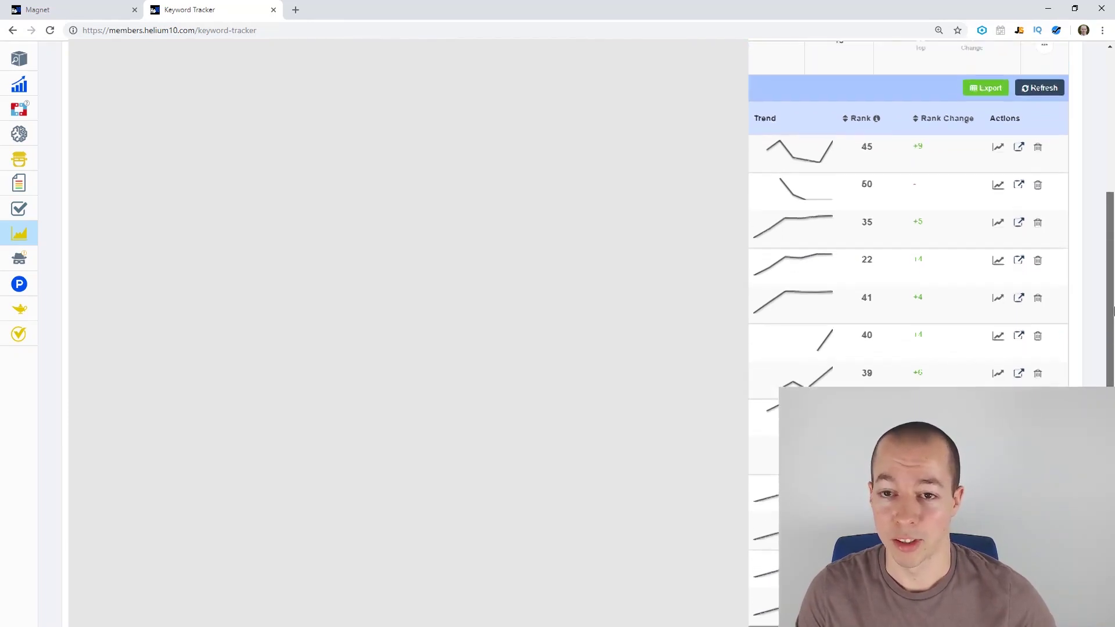
scroll(1112, 312, up, 3)
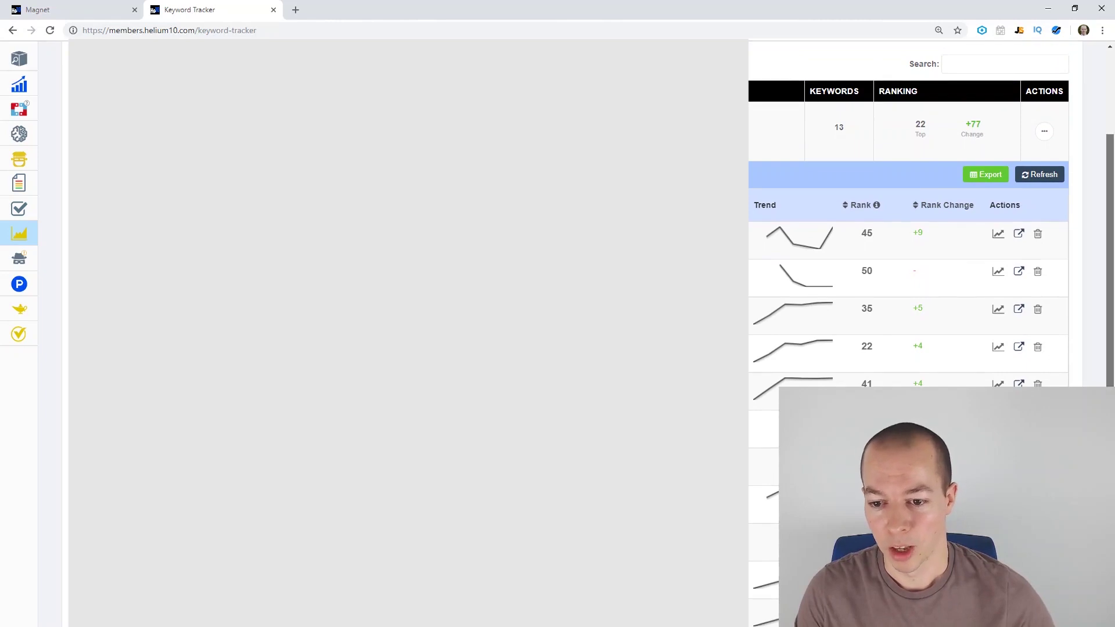
scroll(1112, 312, up, 1)
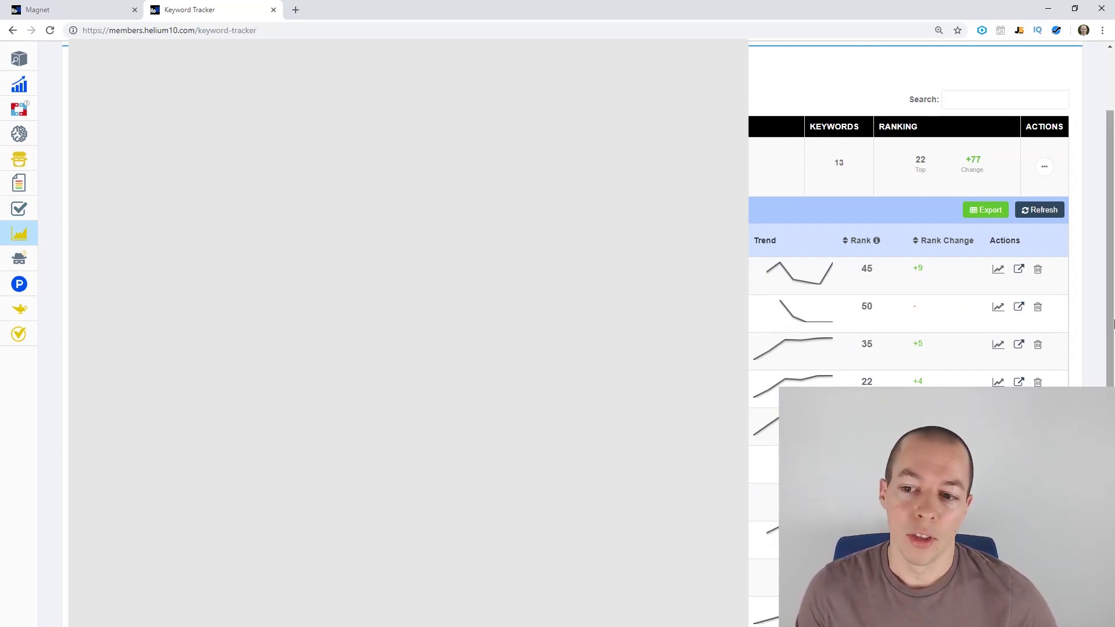
scroll(1114, 381, down, 1)
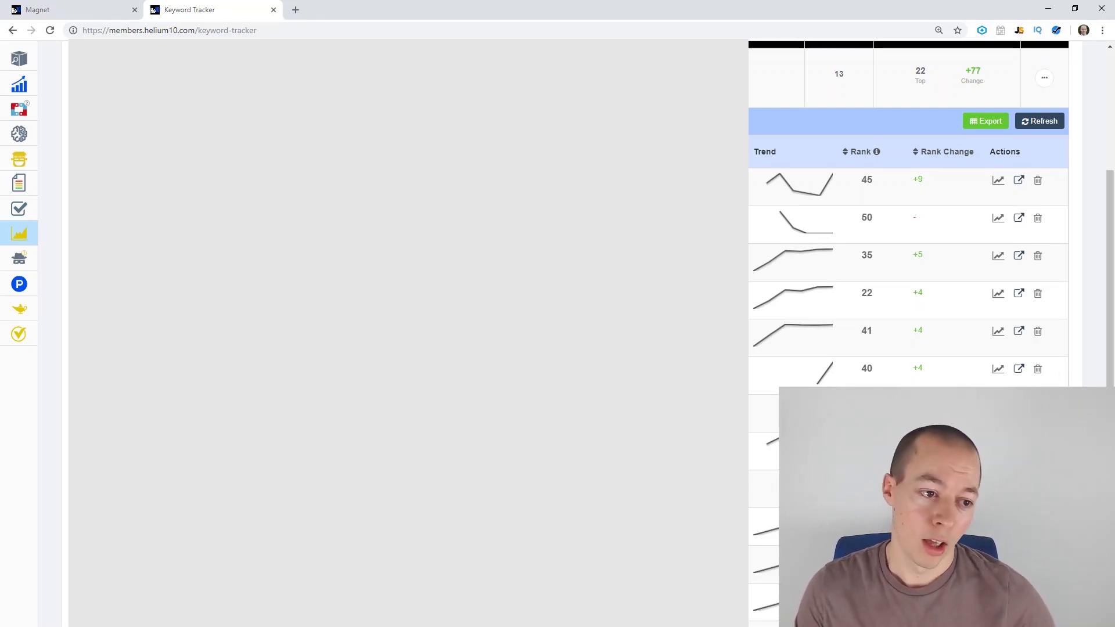
mouse_move(12, 259)
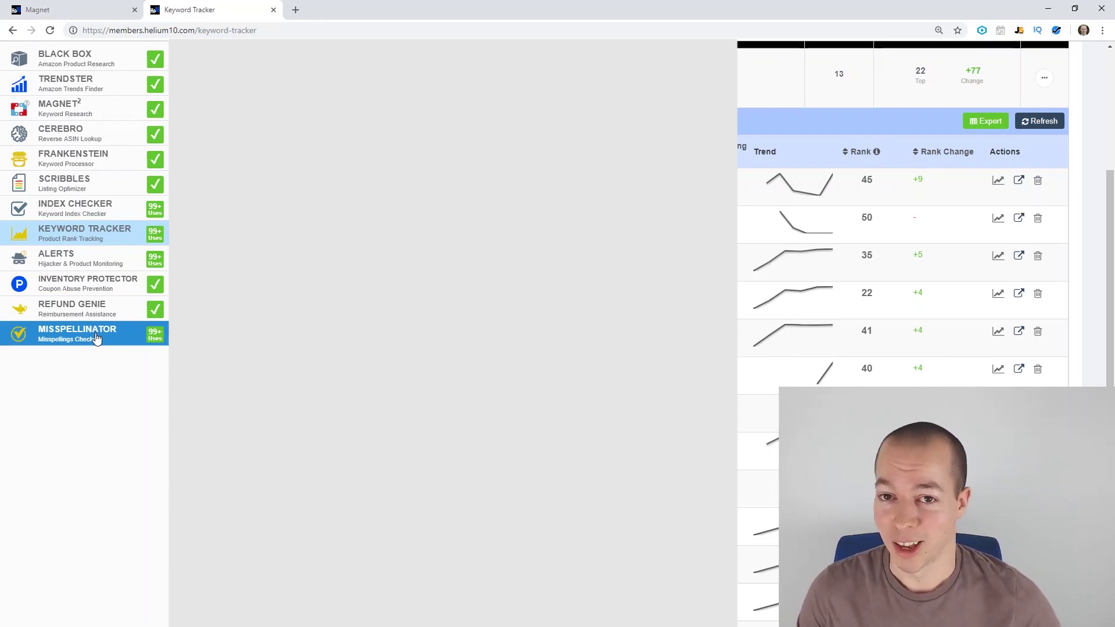
scroll(96, 339, up, 2)
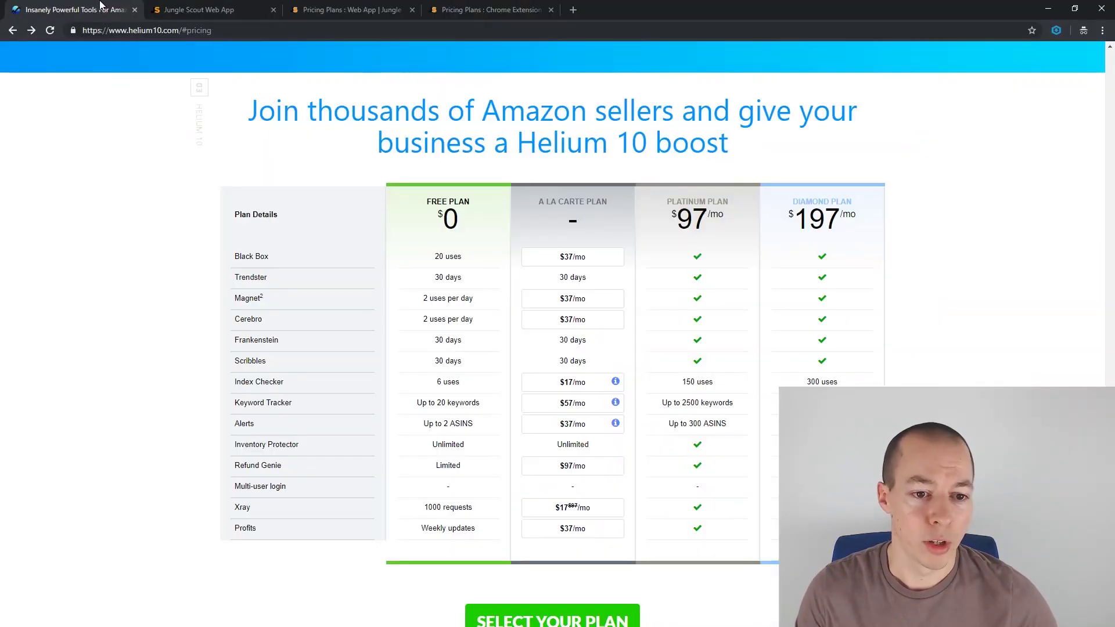
Highlight the FREE PLAN $0 column in the helium10.com pricing table.
drag(427, 202, 478, 246)
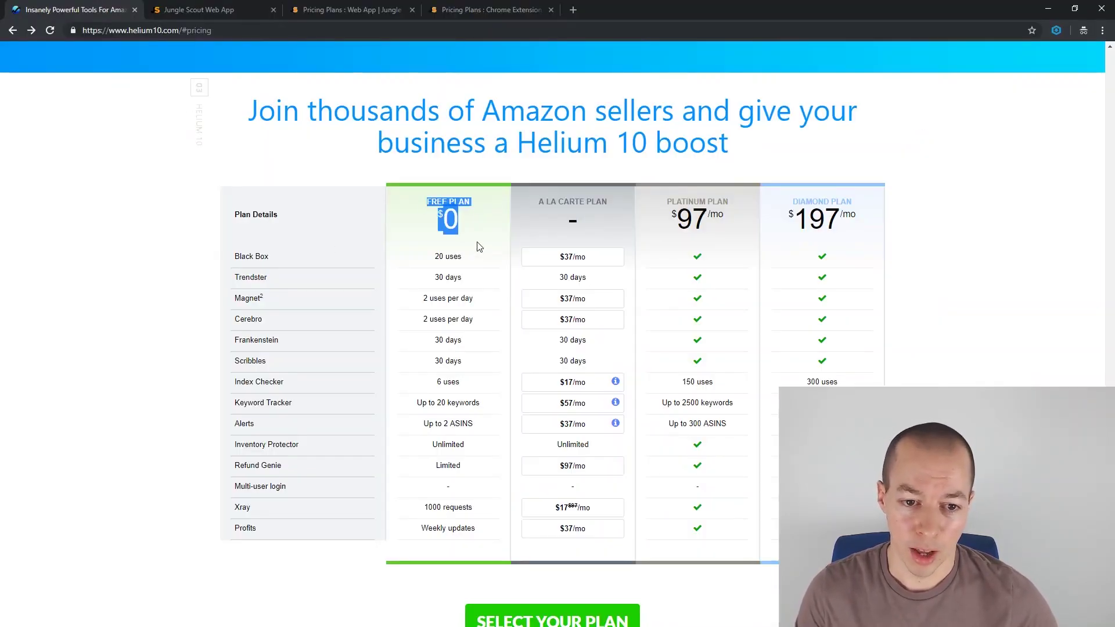
click(472, 259)
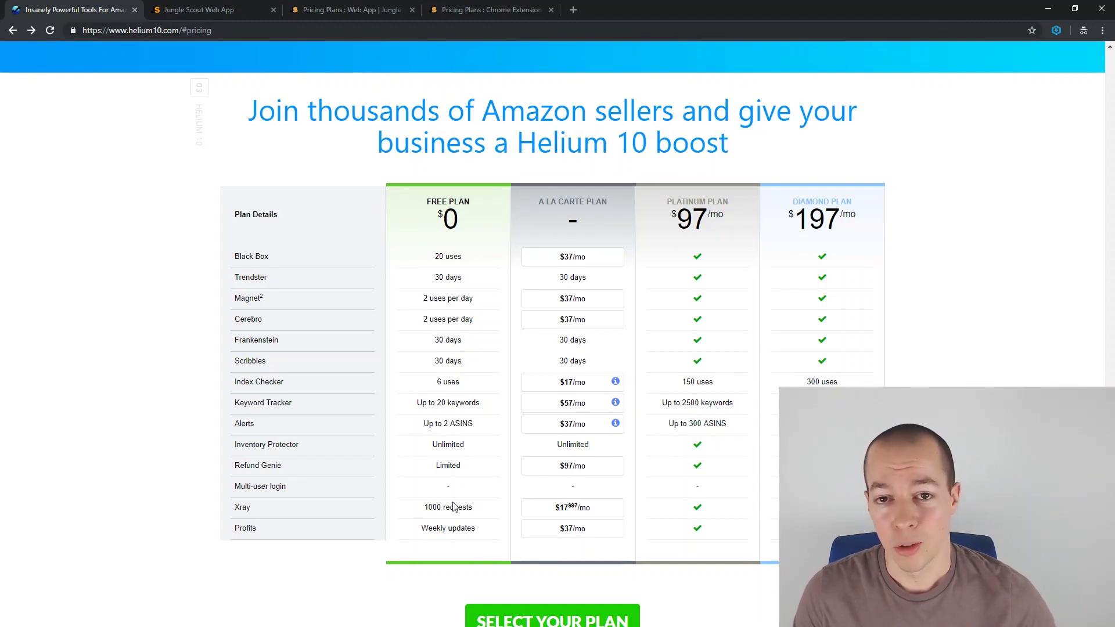
scroll(454, 507, down, 1)
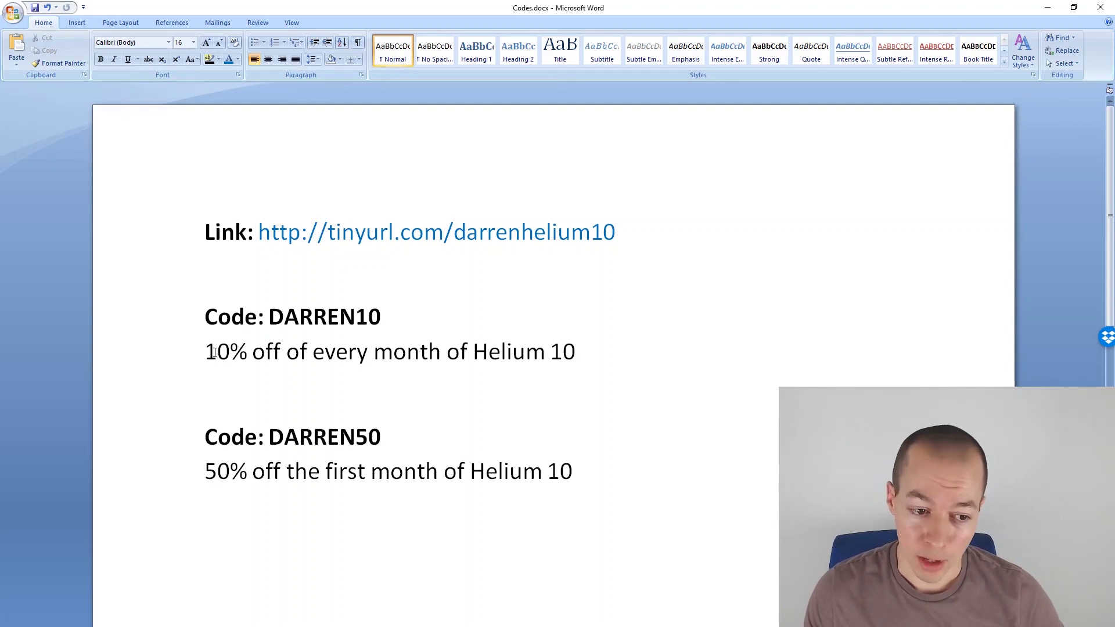
drag(382, 318, 276, 321)
click(270, 379)
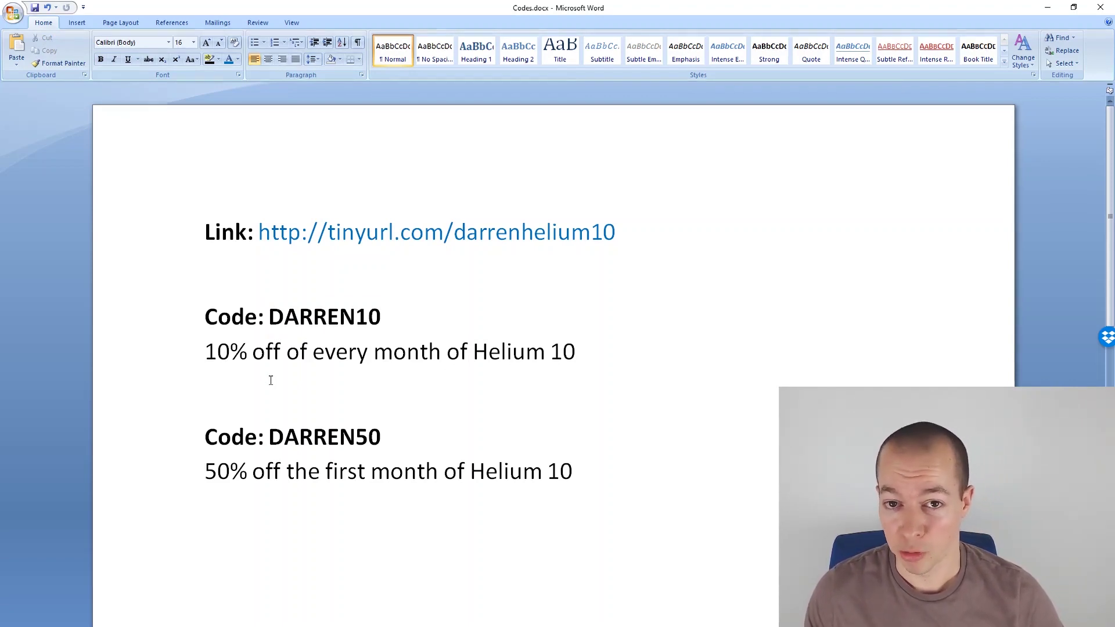
click(199, 469)
drag(199, 469, 325, 472)
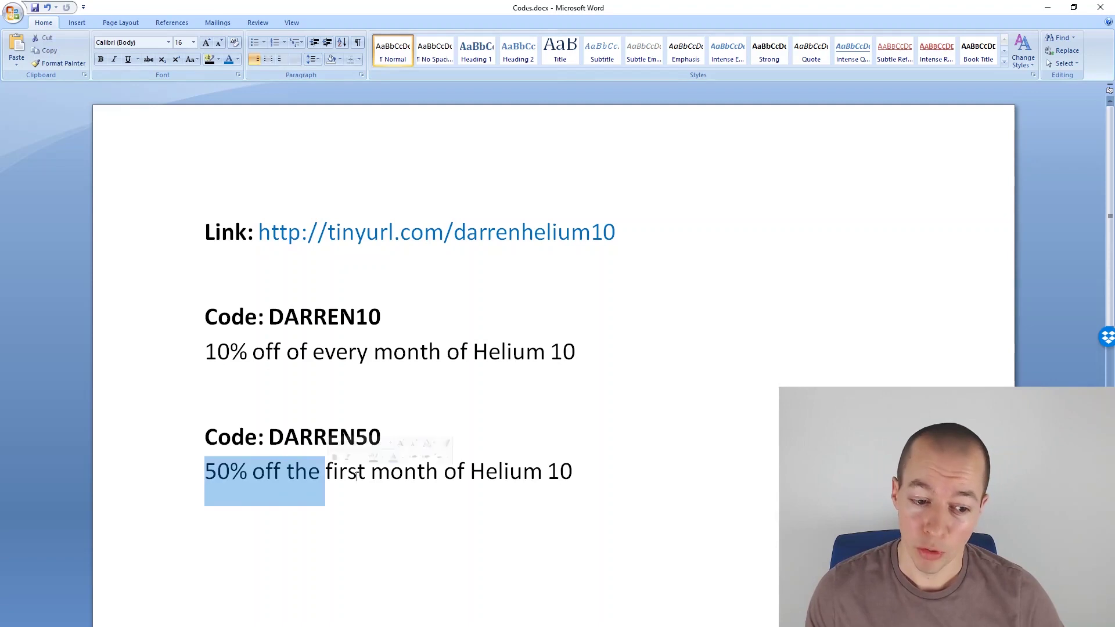
key(Up)
key(Up)
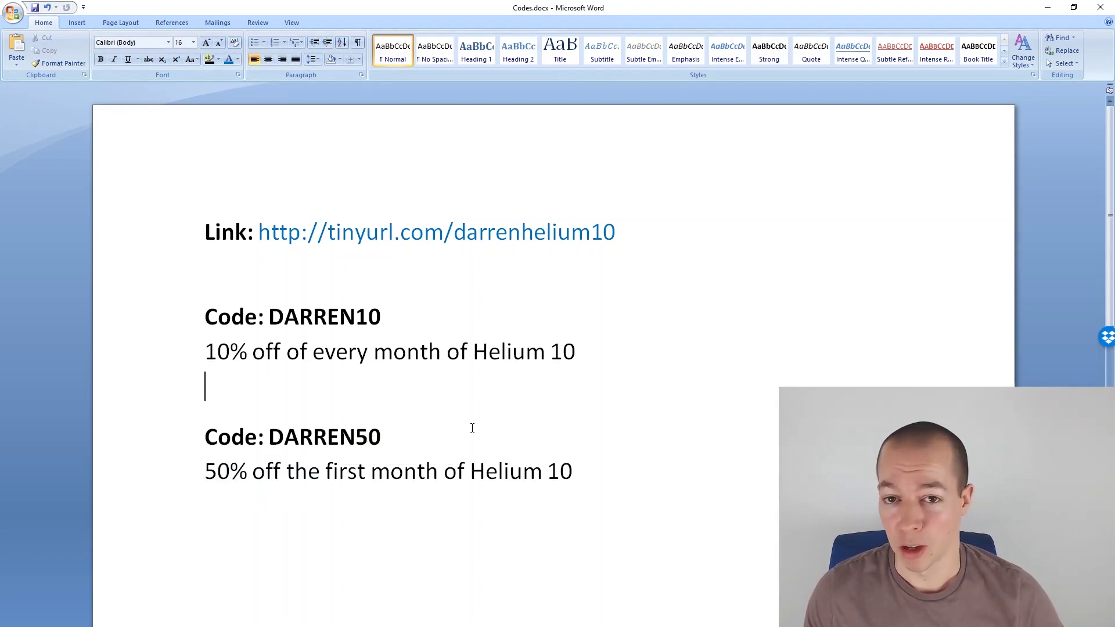